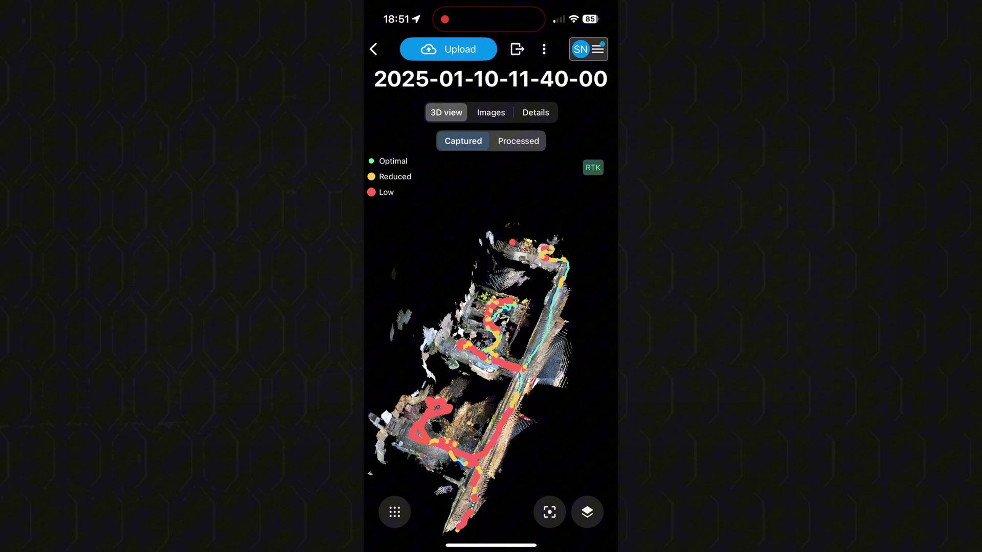
click(460, 438)
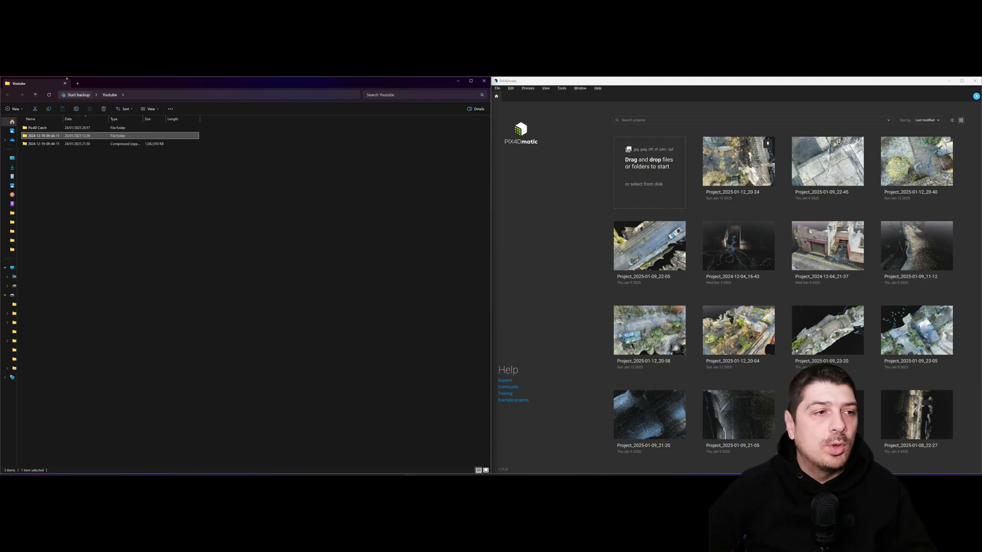
- Drop the unzipped capture folder into PIX4Dmatic, detecting 745 RGB images and 1490 depth maps
click(39, 144)
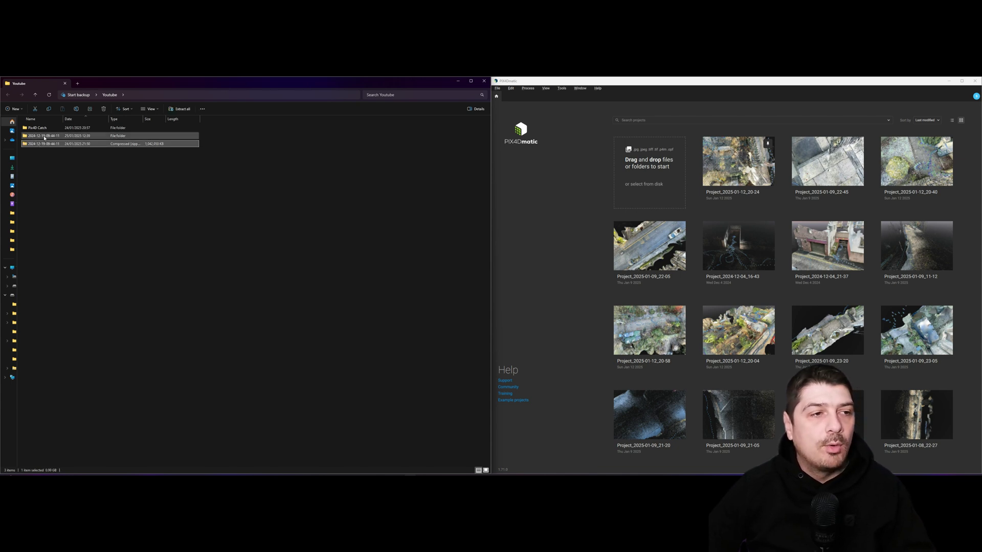
click(44, 137)
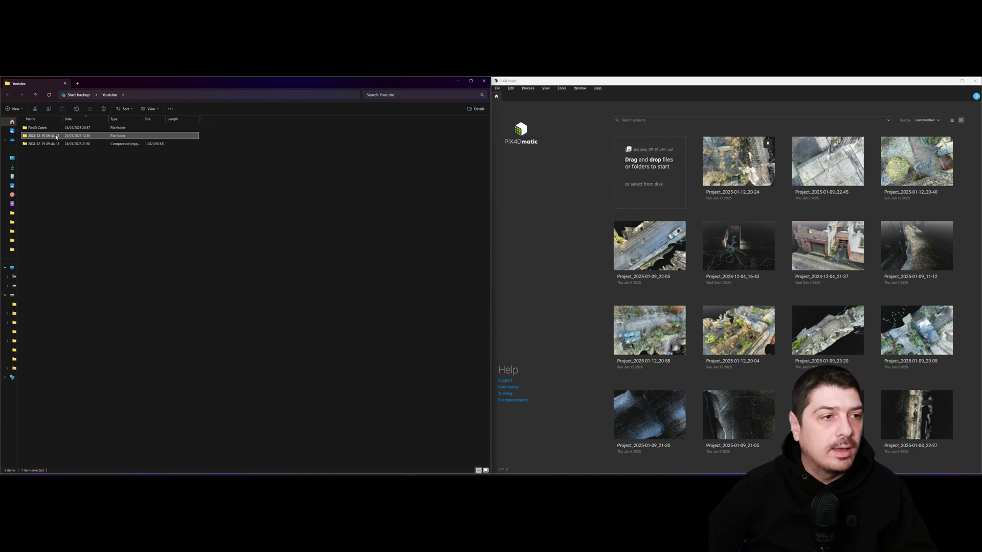
drag(37, 136, 657, 183)
text(SUBSC)
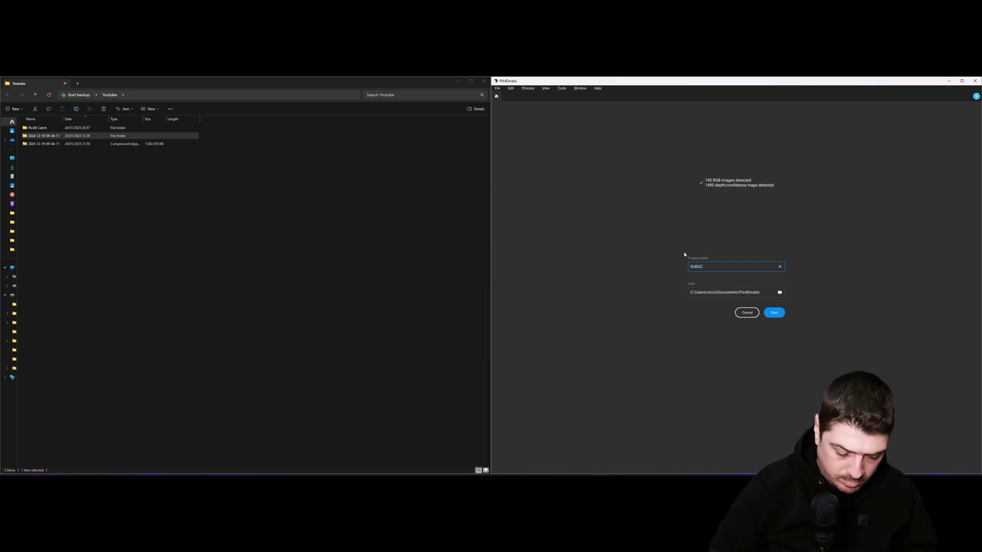
text(RIBE)
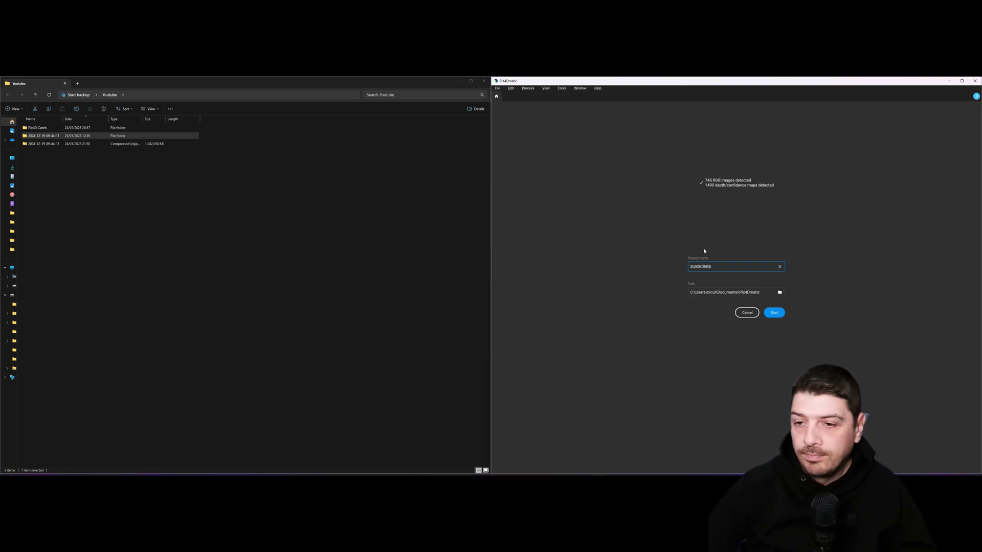
- Create and open the new PIX4Dmatic project named SUBSCRIBE
click(775, 312)
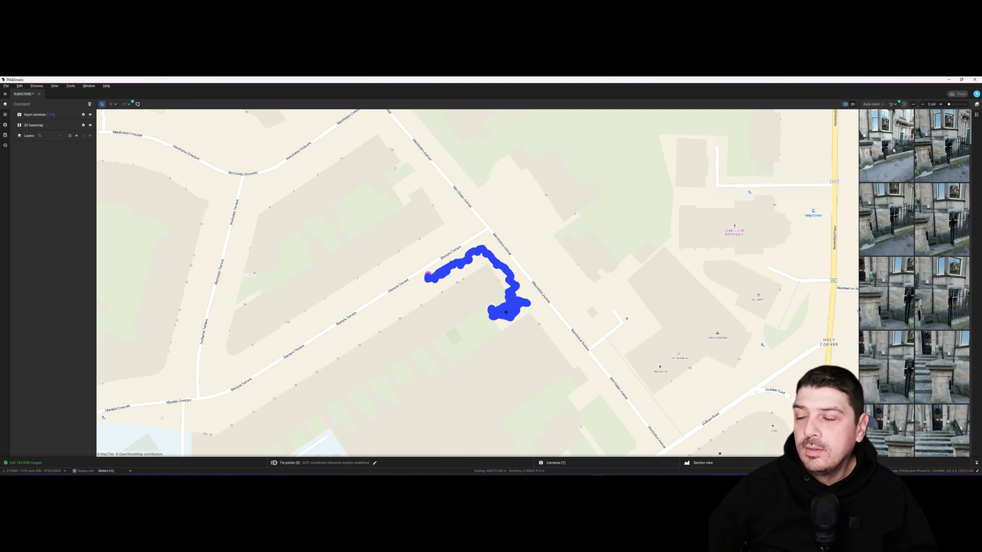
scroll(448, 271, up, 5)
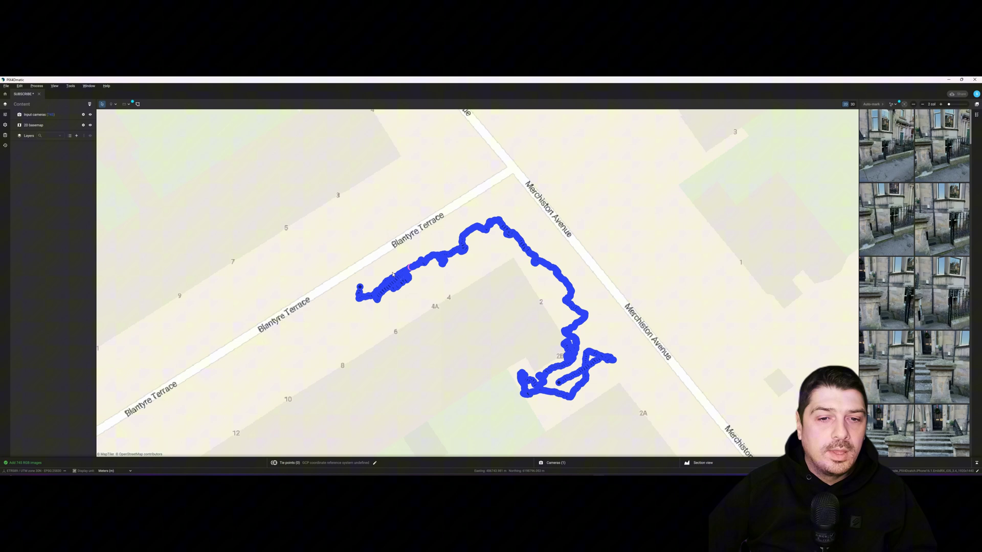
scroll(343, 295, up, 3)
scroll(346, 296, down, 3)
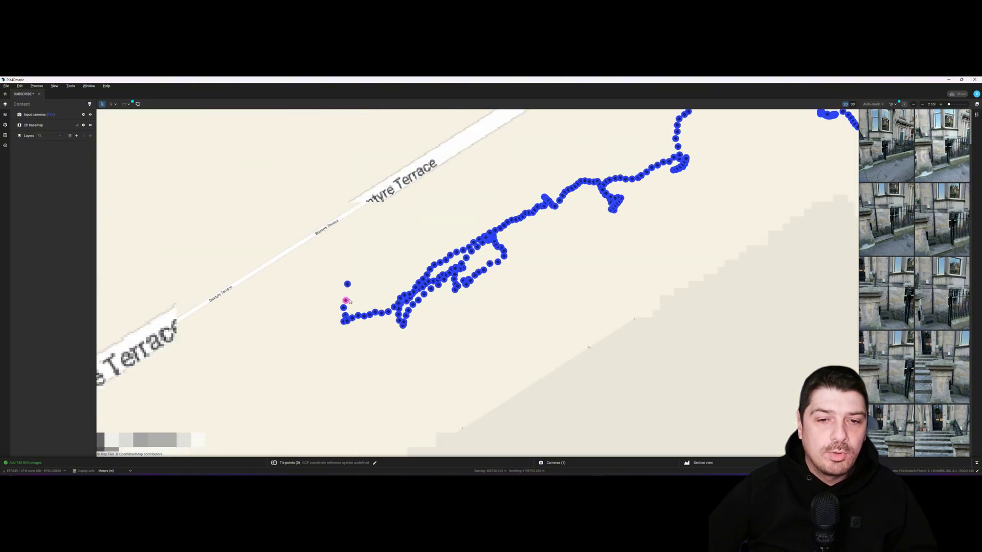
scroll(352, 298, down, 2)
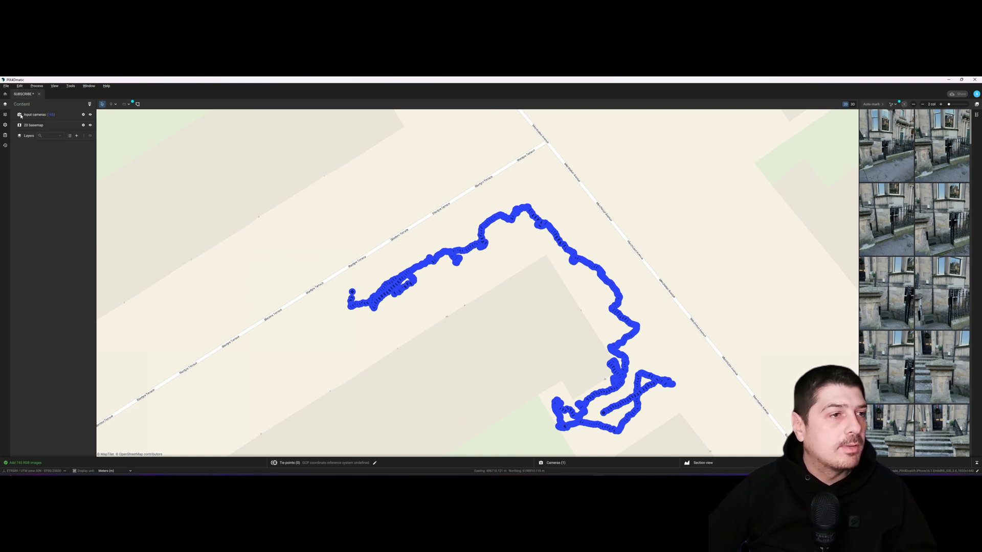
- Keep the PIX4Dcatch processing template and enable the Dense point cloud step
click(6, 124)
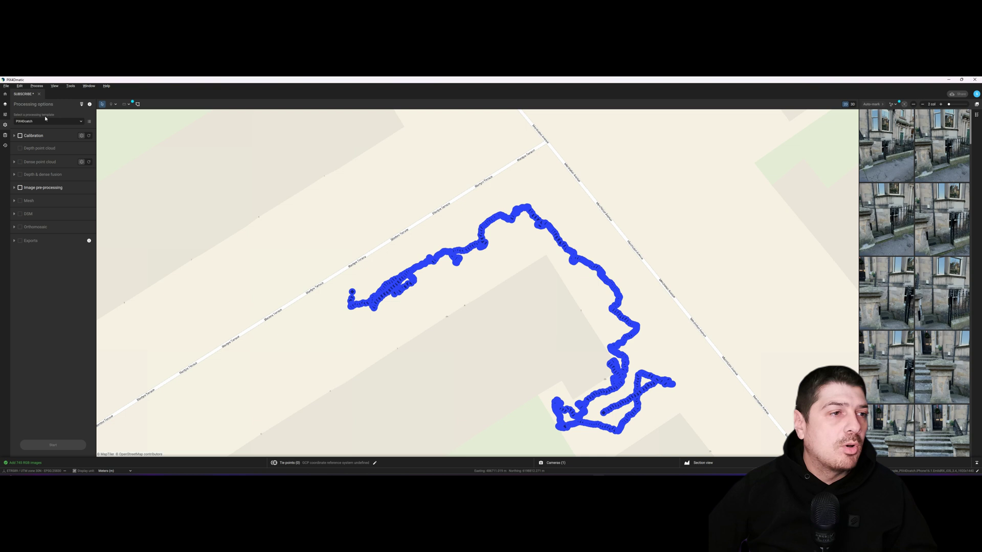
click(80, 122)
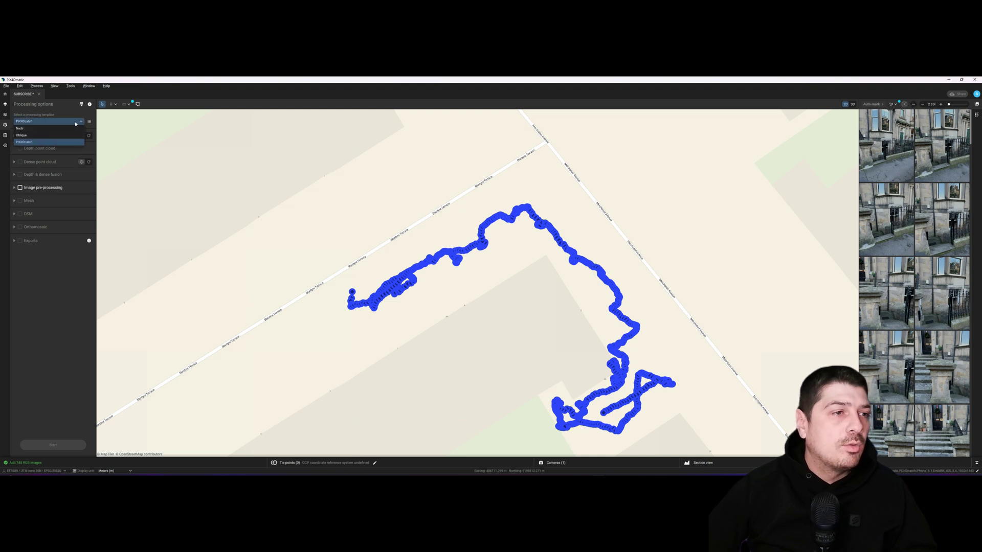
click(49, 122)
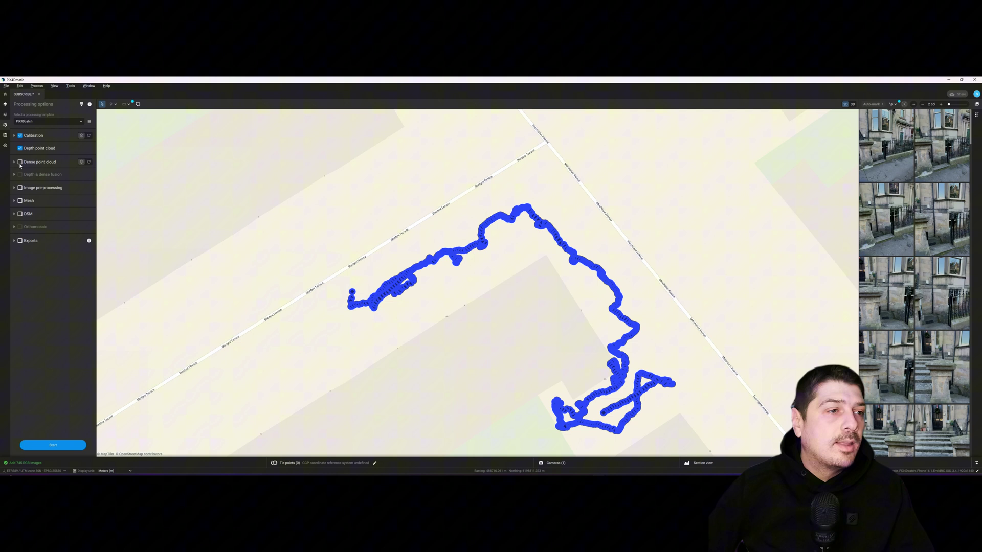
click(20, 162)
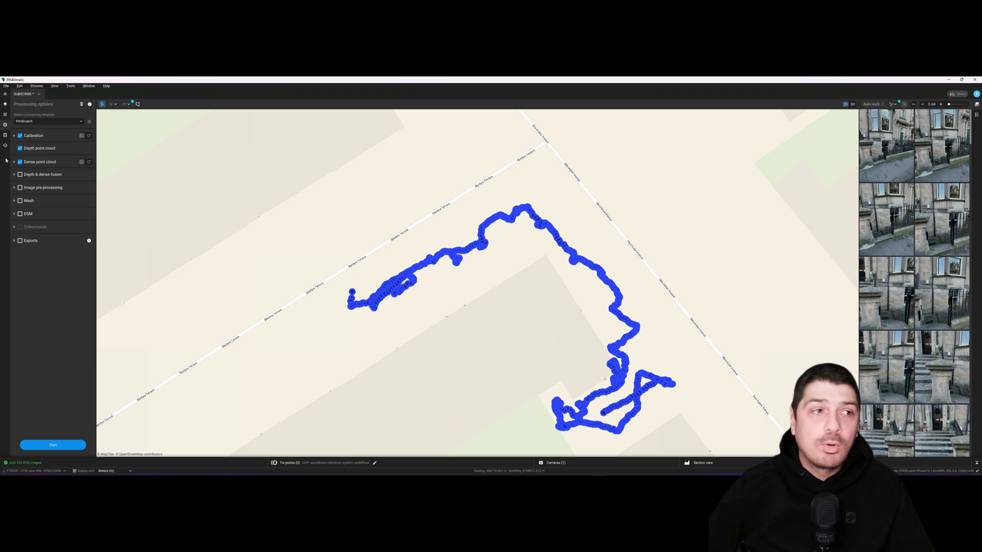
- Set the dense point cloud to Hardware accelerated, 1/1 image scale and High density
click(15, 162)
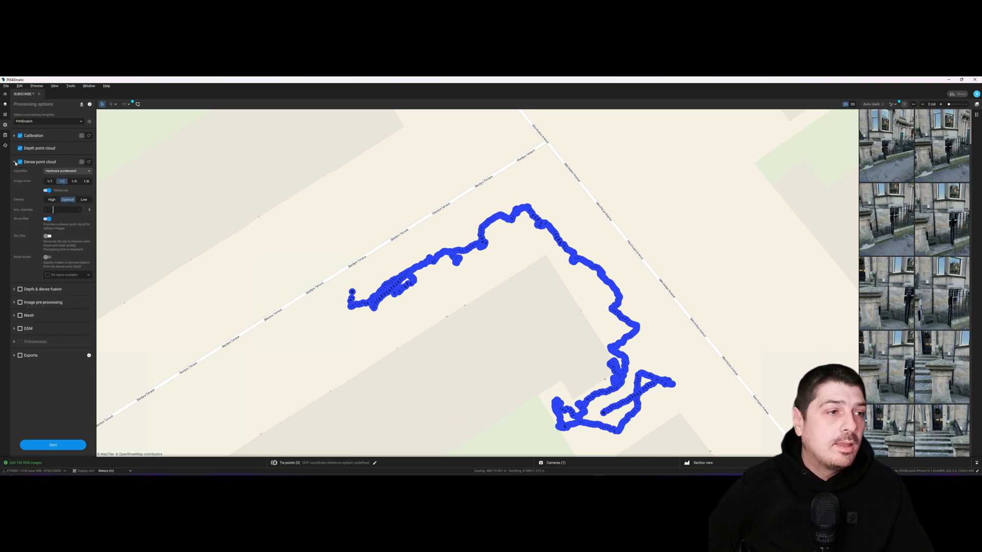
click(70, 172)
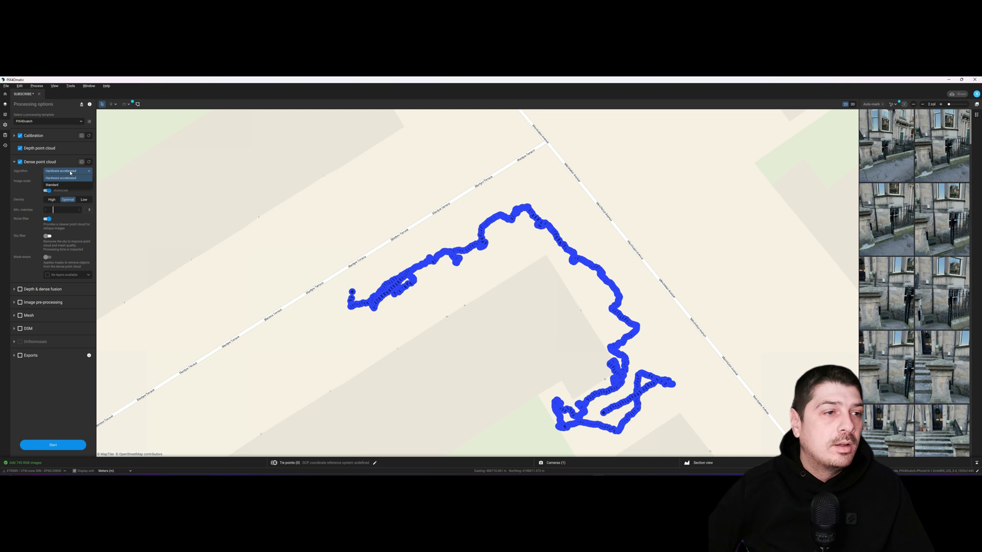
click(70, 178)
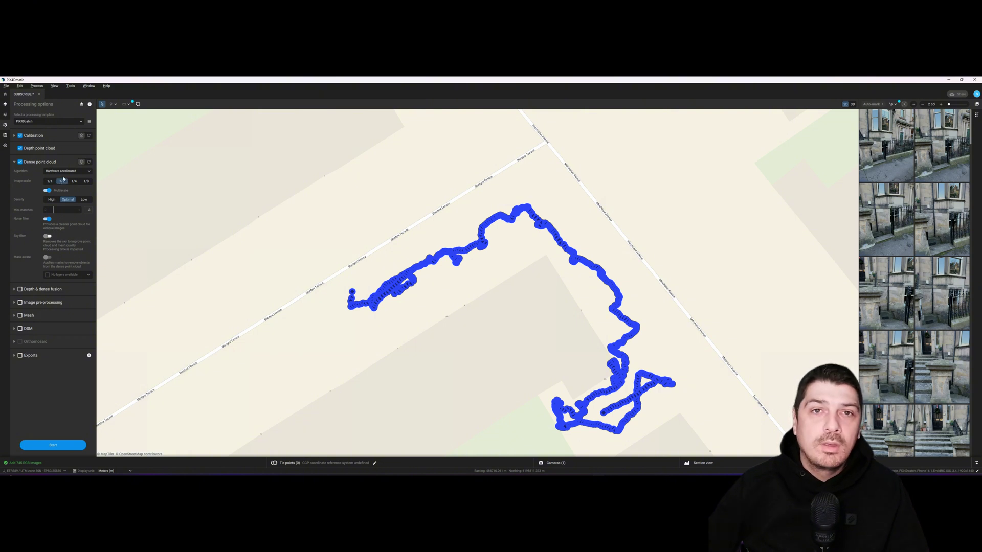
click(49, 181)
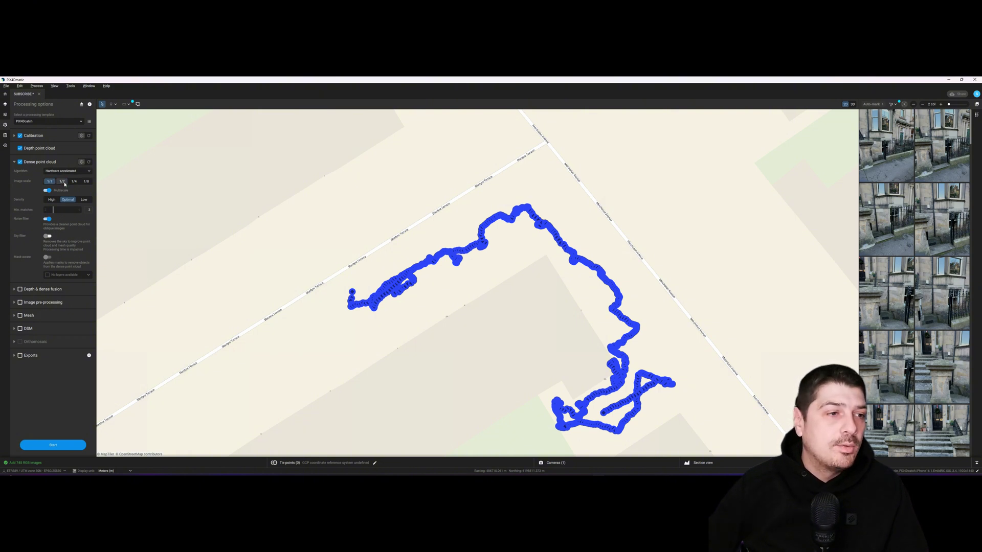
click(73, 182)
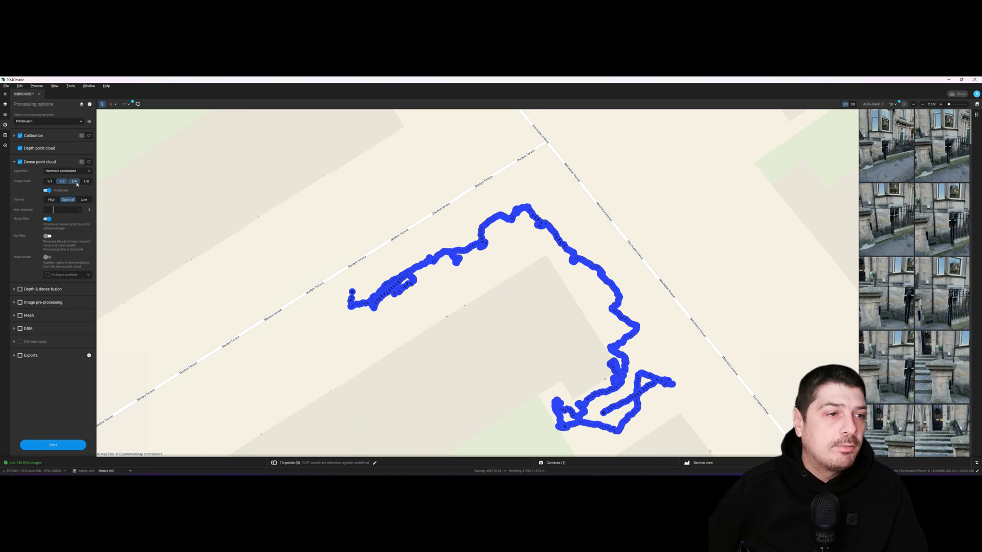
click(49, 181)
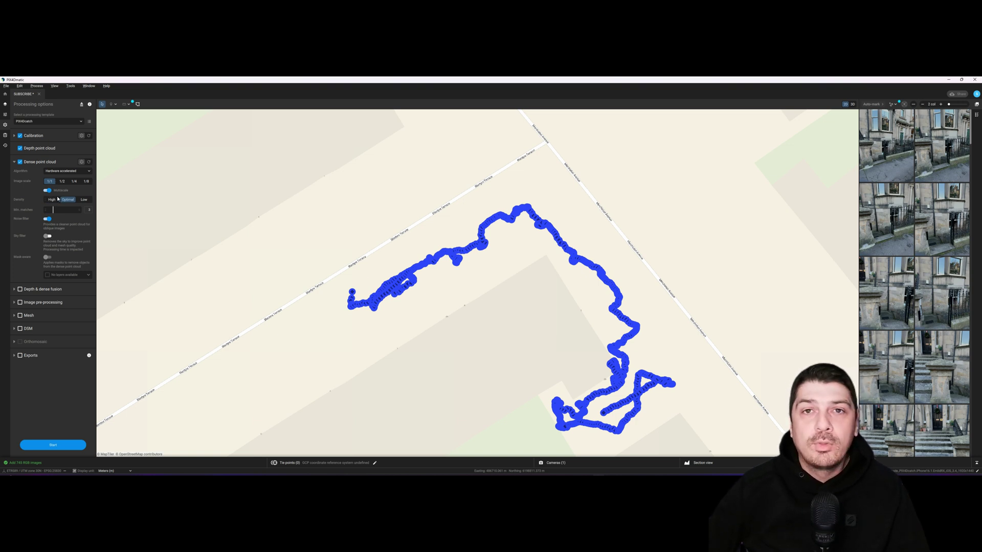
click(52, 199)
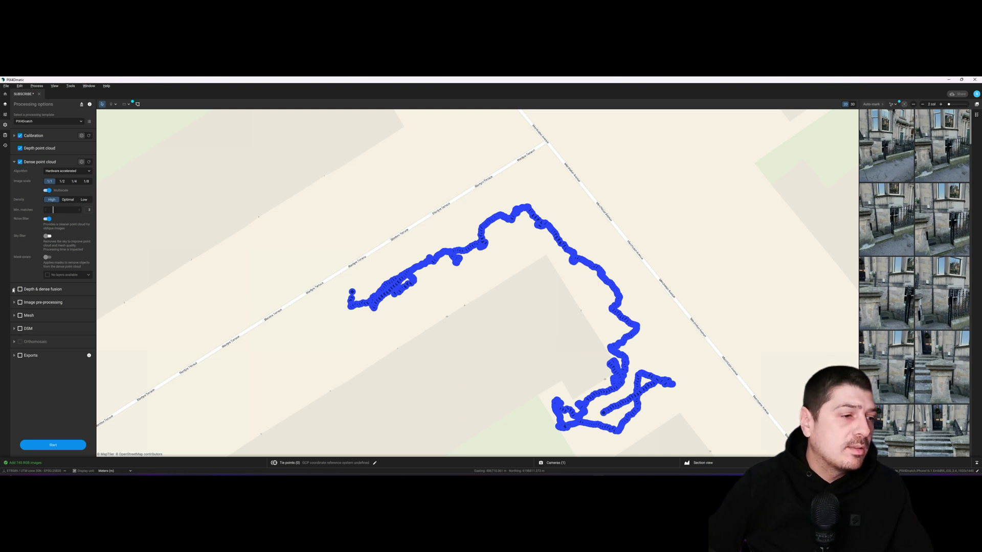
- Enable Depth & dense fusion and Image pre-processing with image embeddings
click(20, 289)
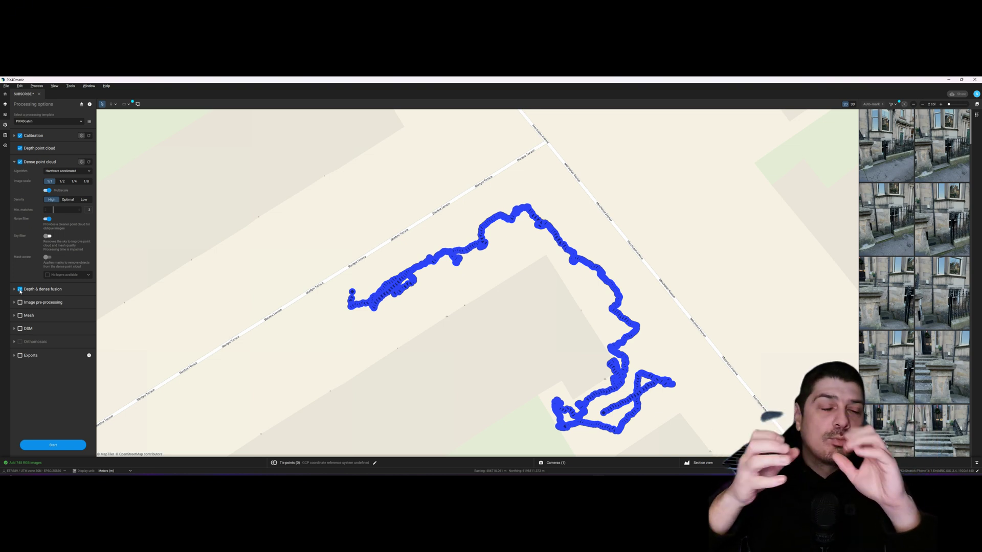
click(15, 290)
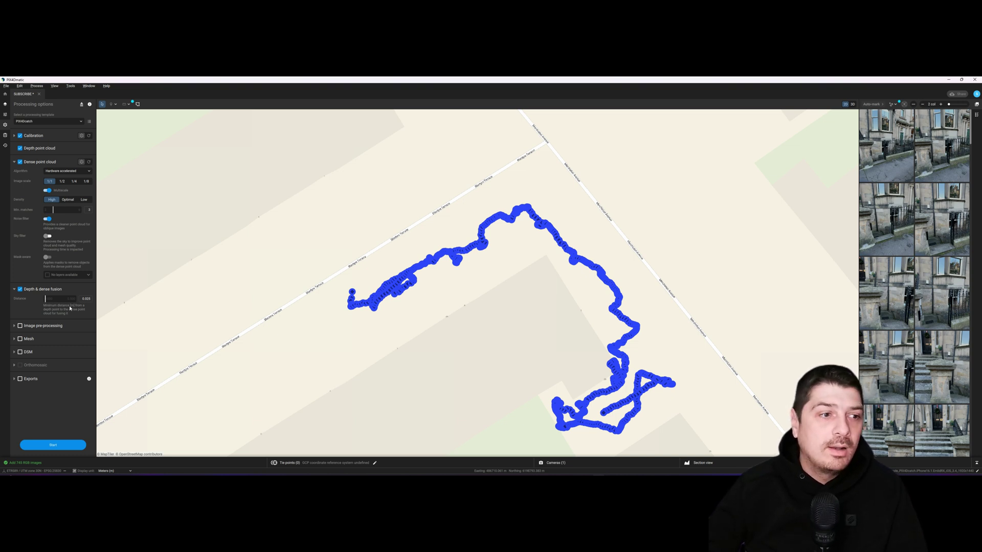
click(24, 327)
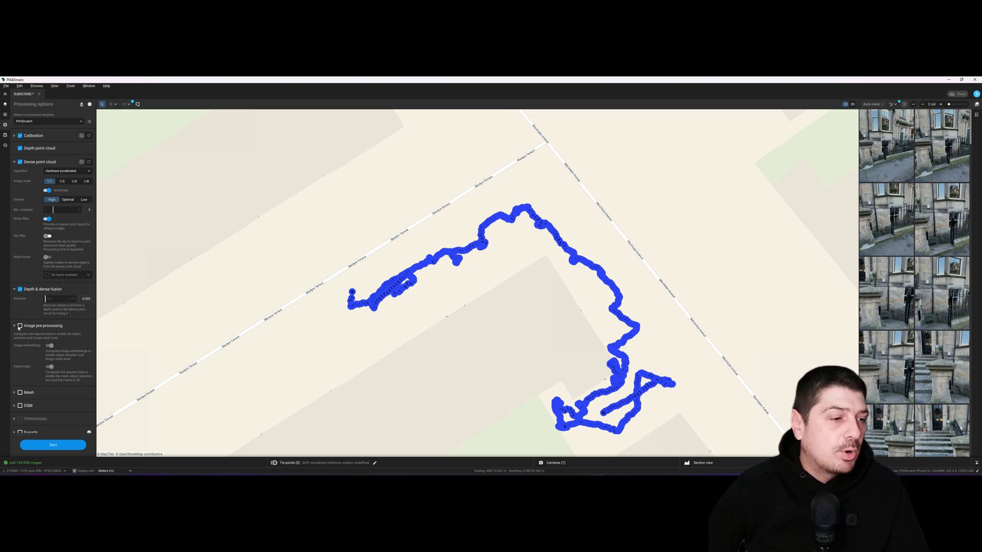
click(20, 326)
click(19, 327)
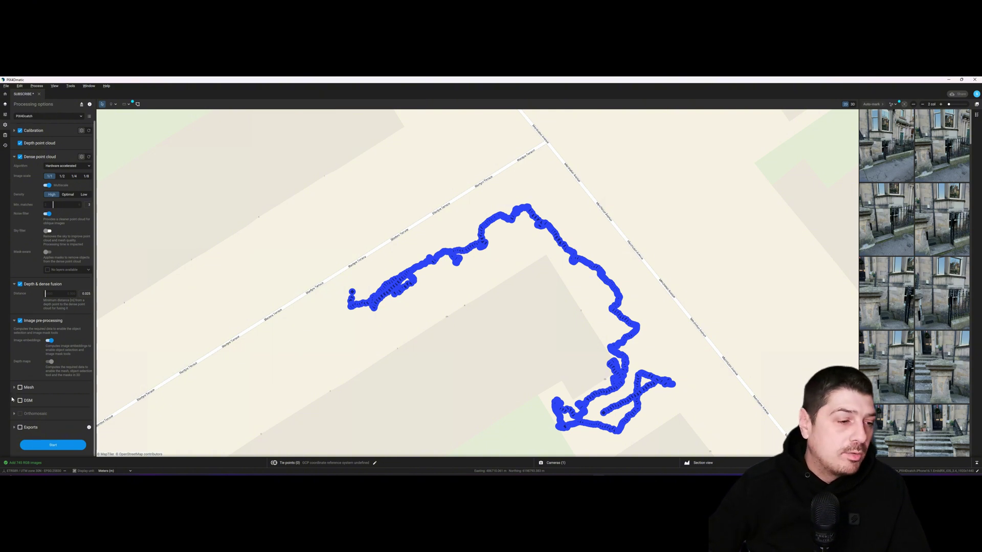
- Inspect the DSM and Orthomosaic settings, then leave the DSM and Mesh steps off
click(17, 401)
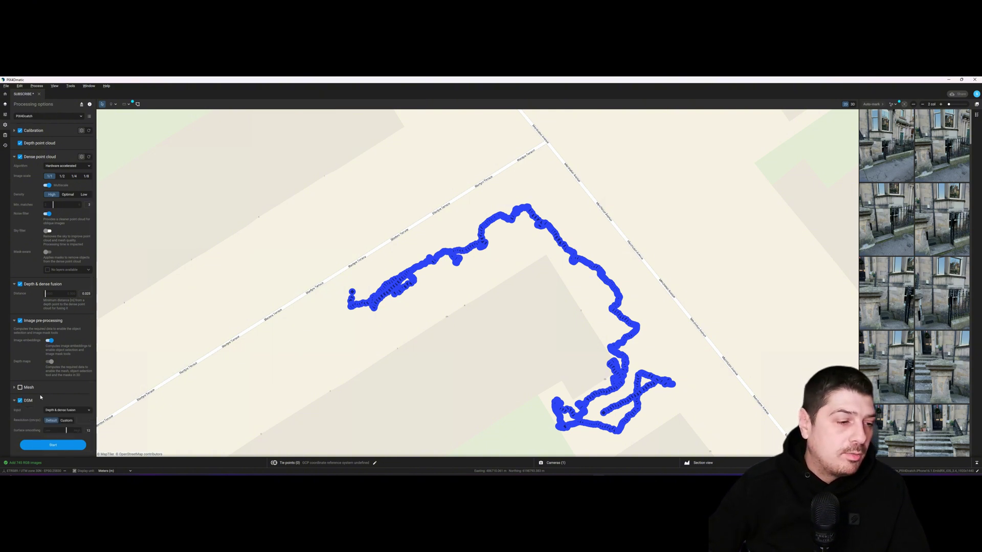
scroll(54, 387, down, 2)
scroll(62, 381, down, 2)
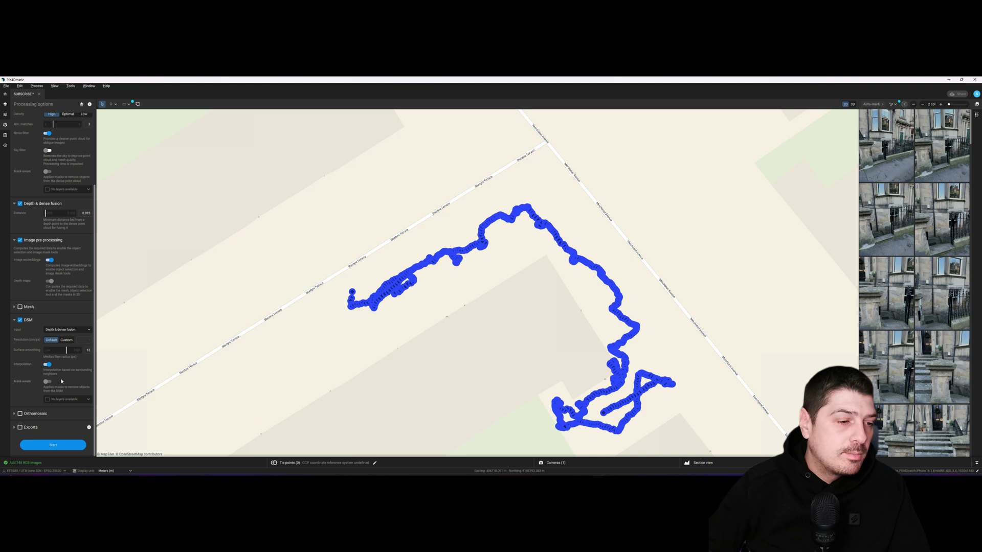
click(15, 414)
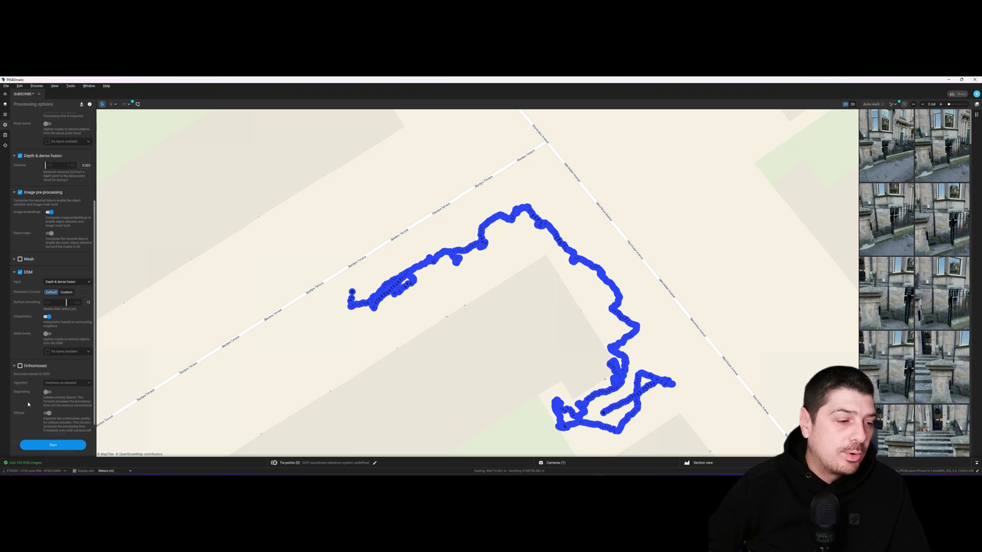
click(20, 366)
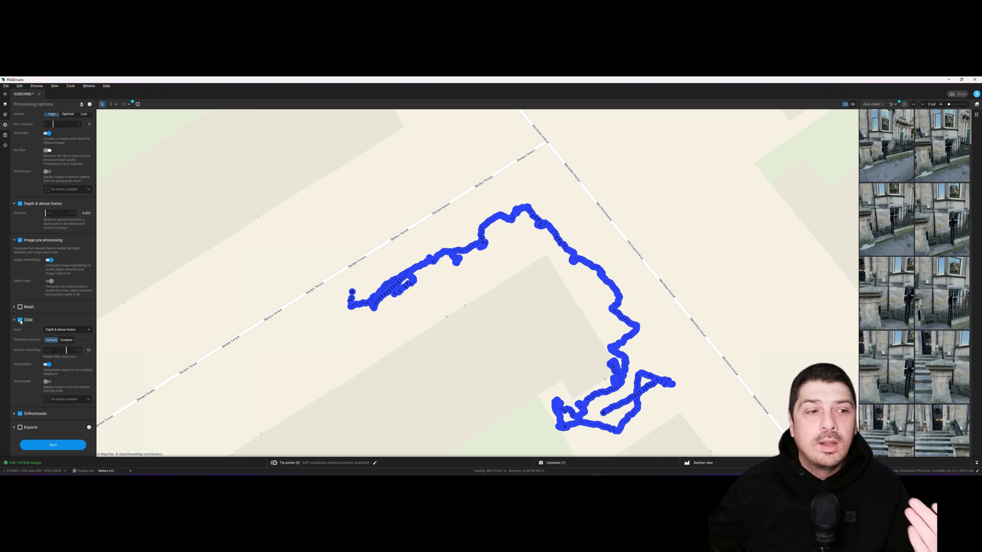
click(20, 320)
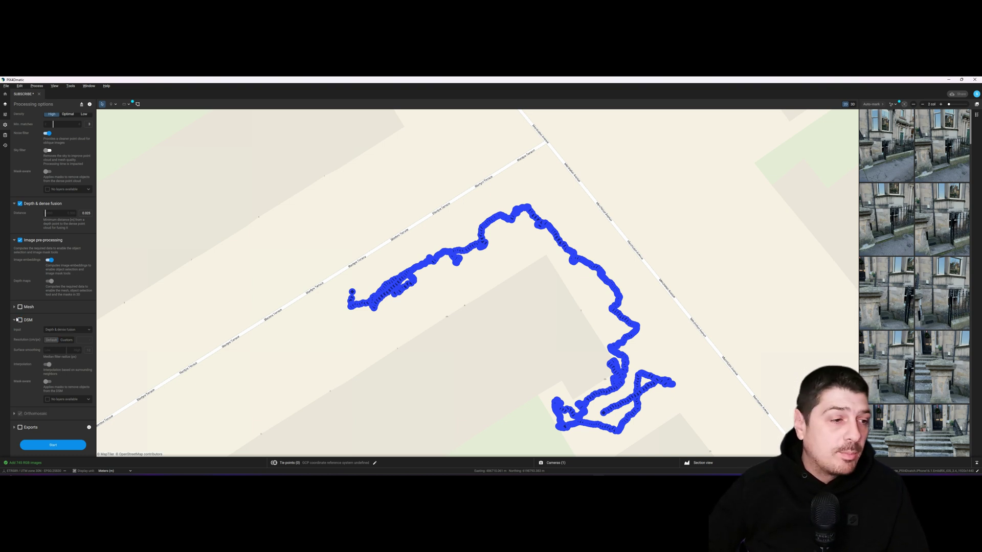
click(20, 307)
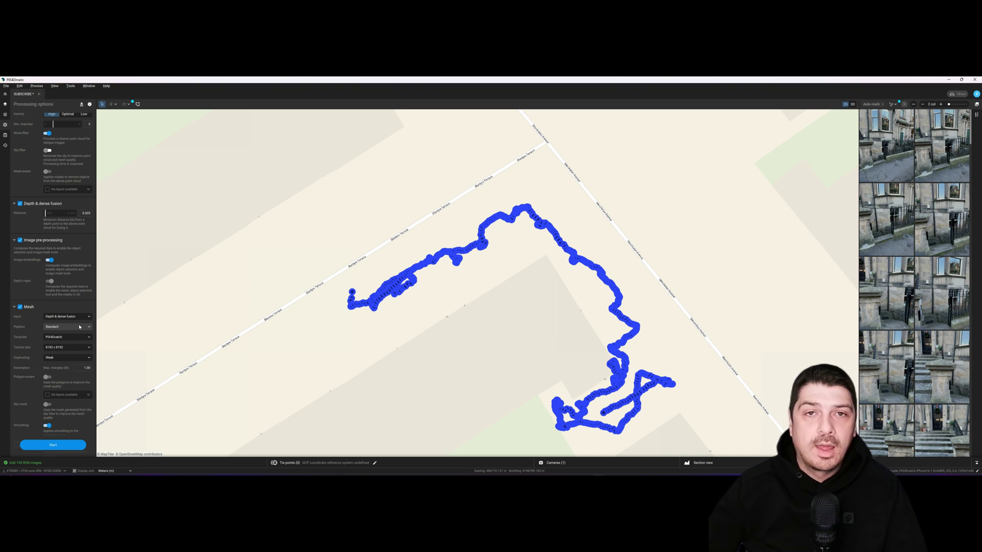
click(20, 307)
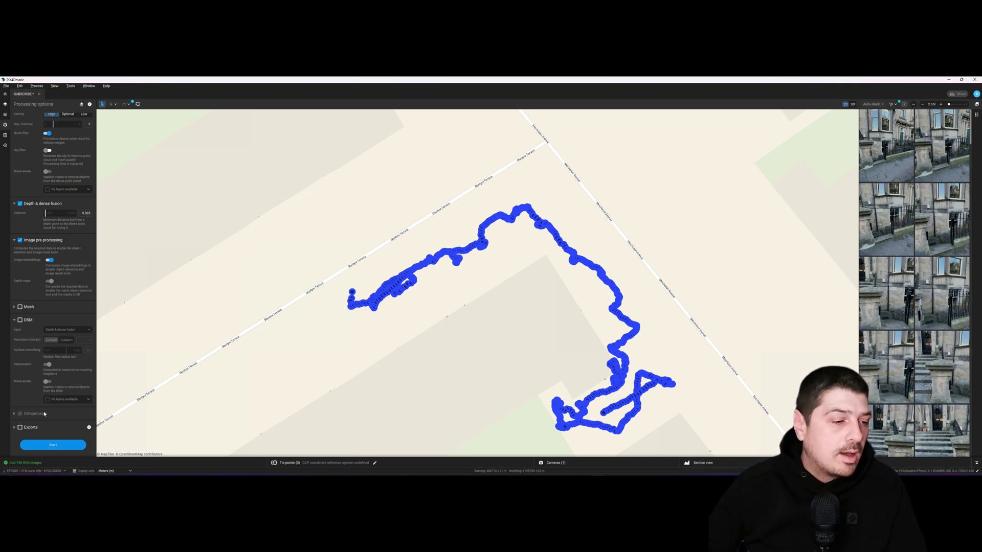
- Enable Exports with the quality report, turn off Image pre-processing and collapse the sections
click(20, 427)
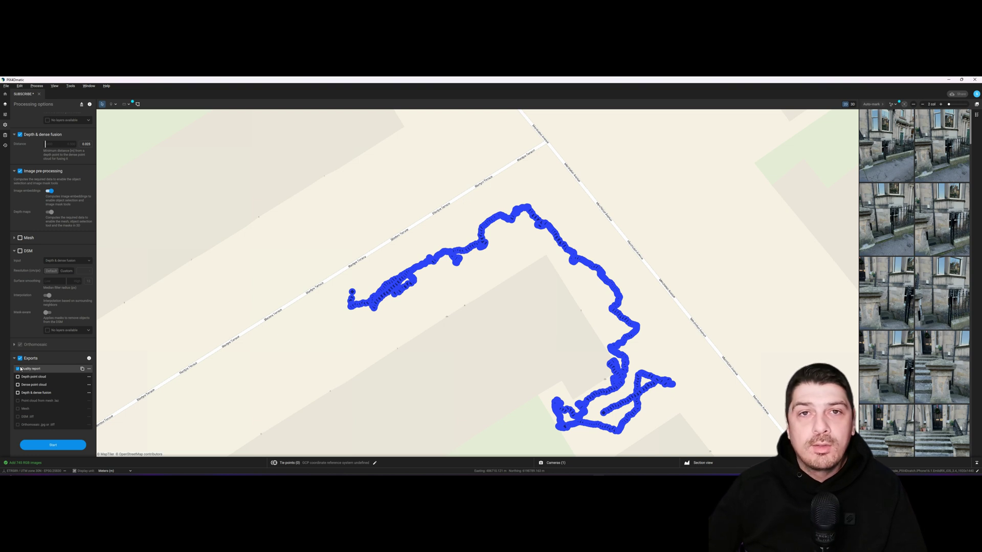
click(18, 369)
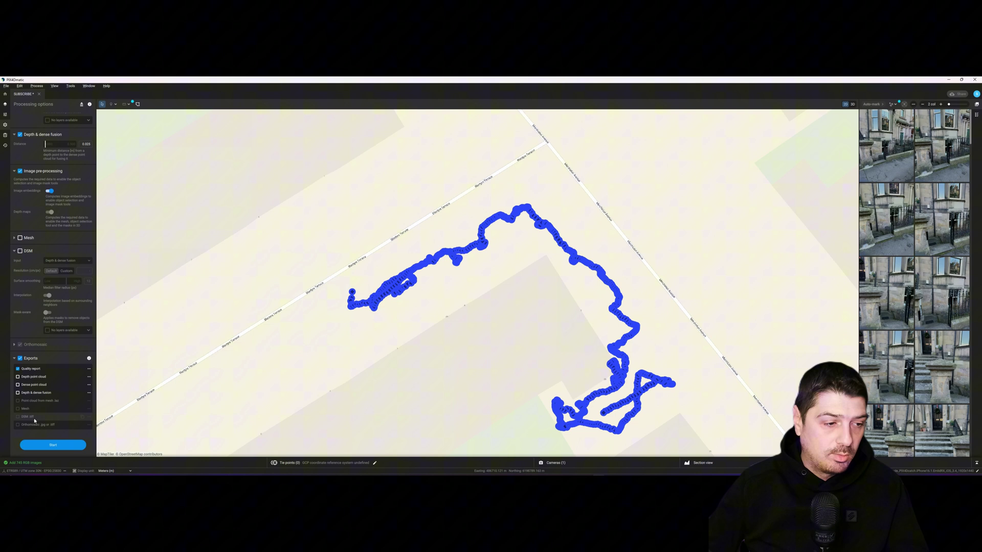
scroll(31, 399, up, 2)
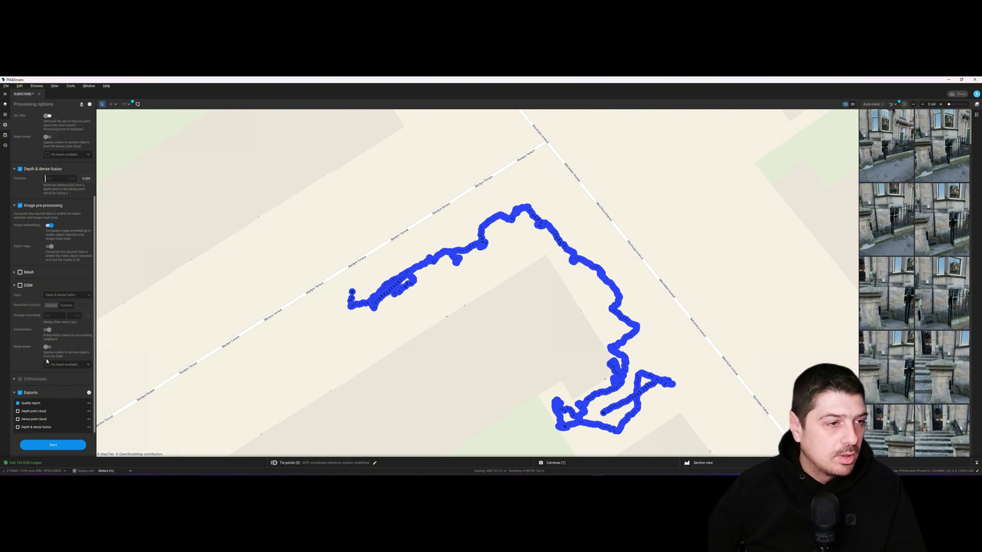
scroll(37, 384, up, 2)
scroll(43, 361, up, 2)
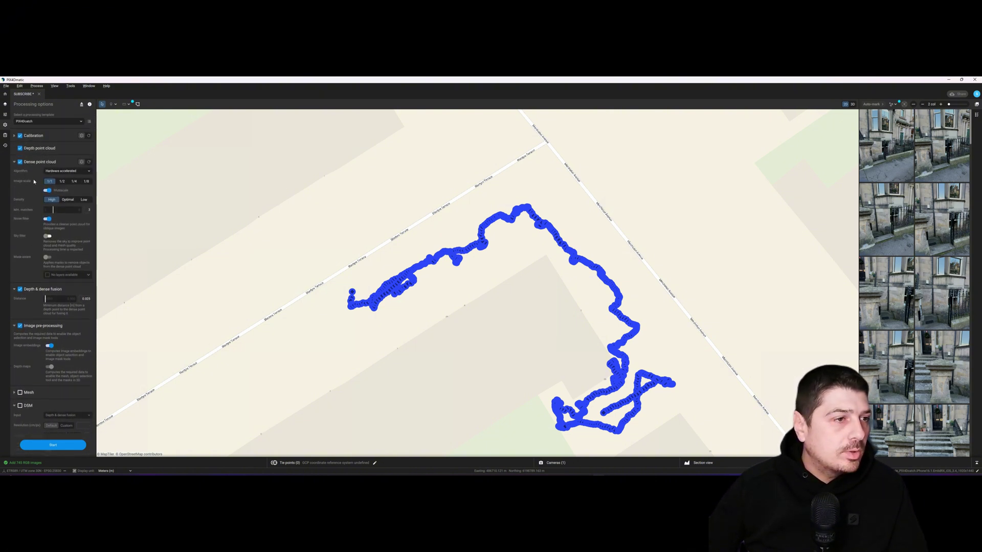
click(14, 162)
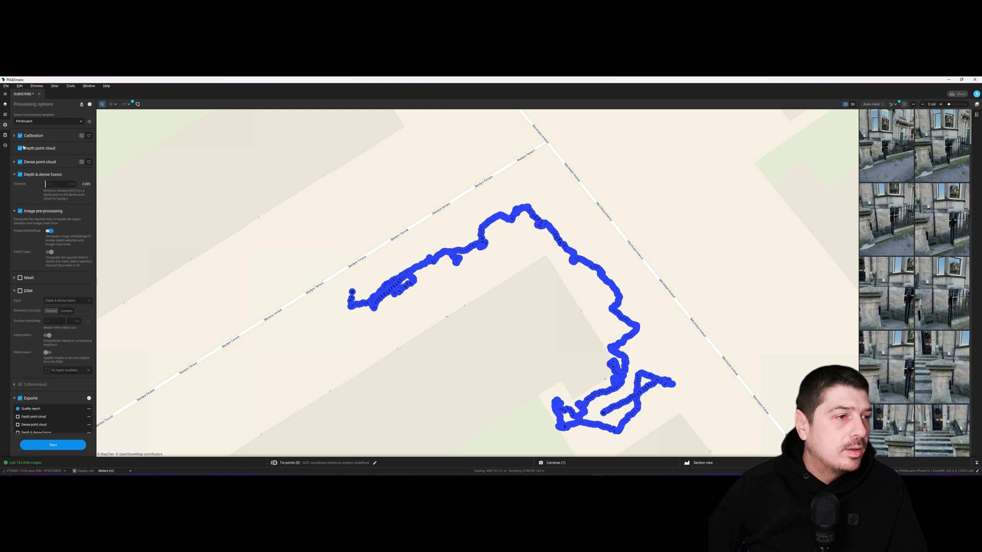
click(20, 211)
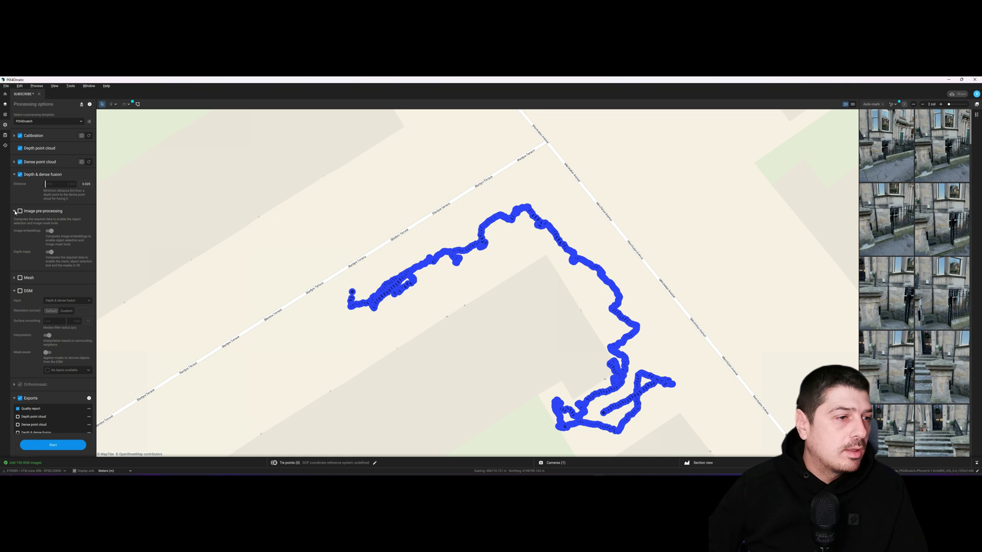
click(14, 211)
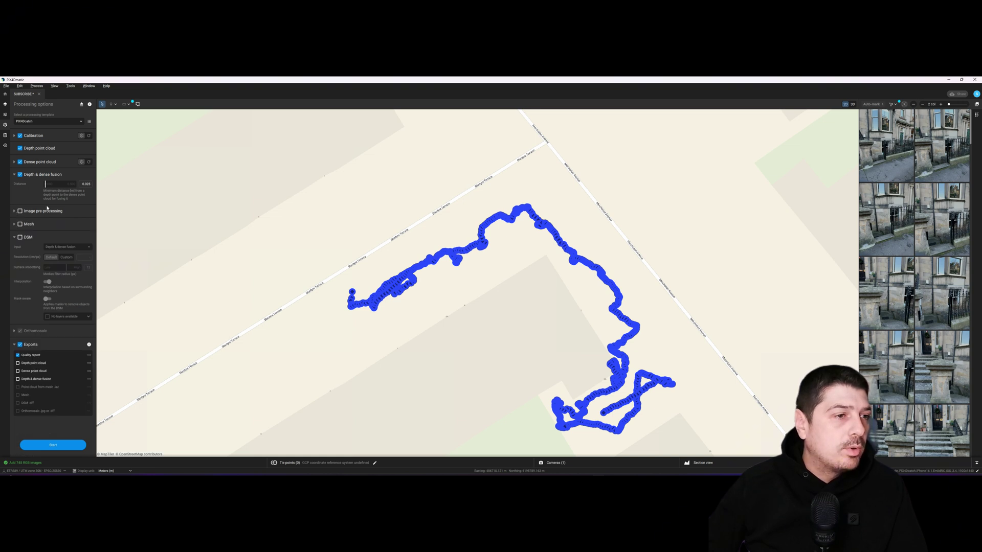
click(14, 175)
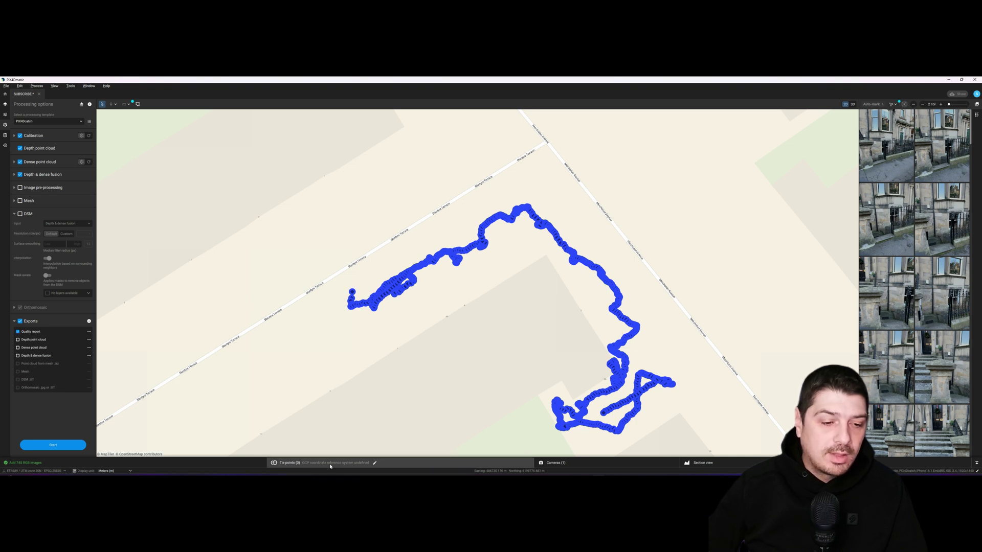
- Set the GCP coordinate system to OSGB36 / British National Grid with ODN height
click(375, 464)
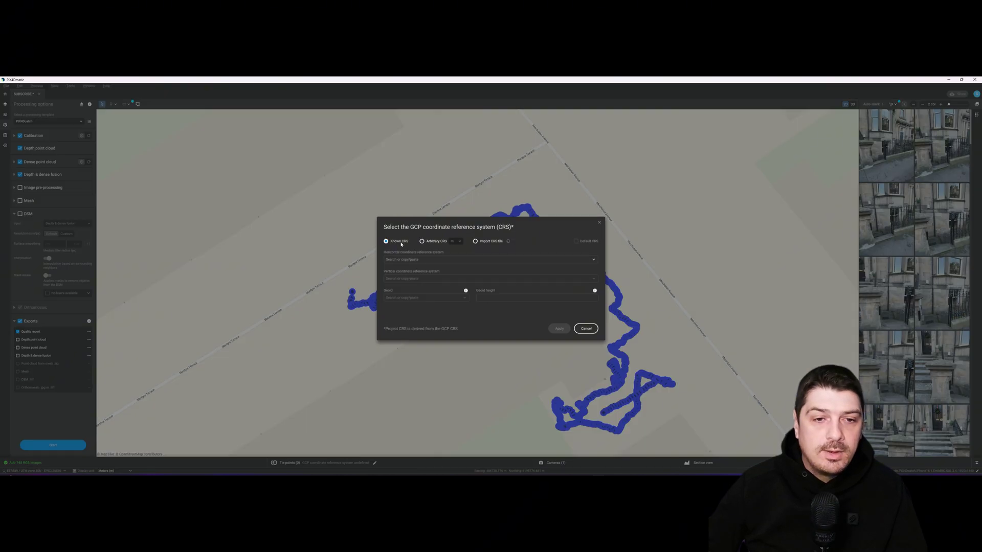
click(434, 260)
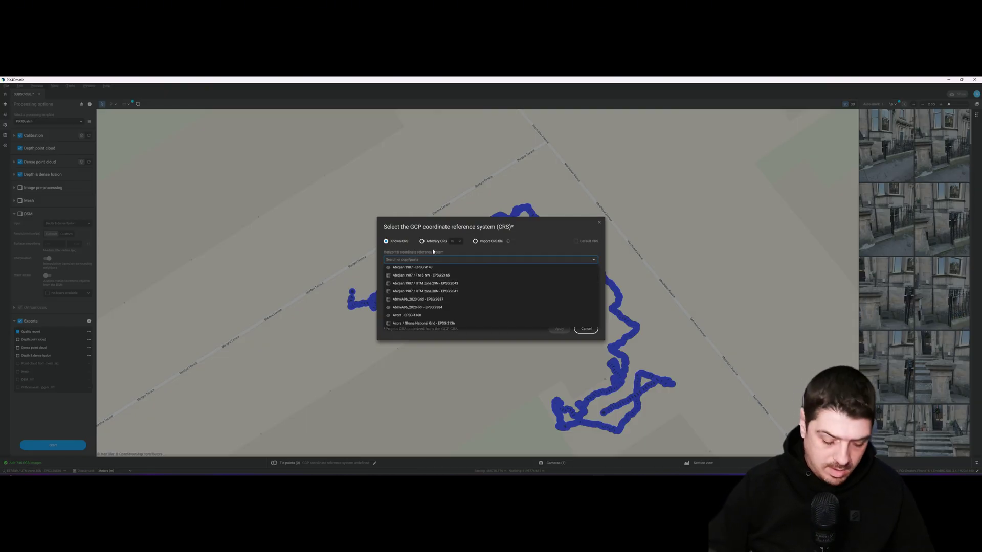
text(osgb)
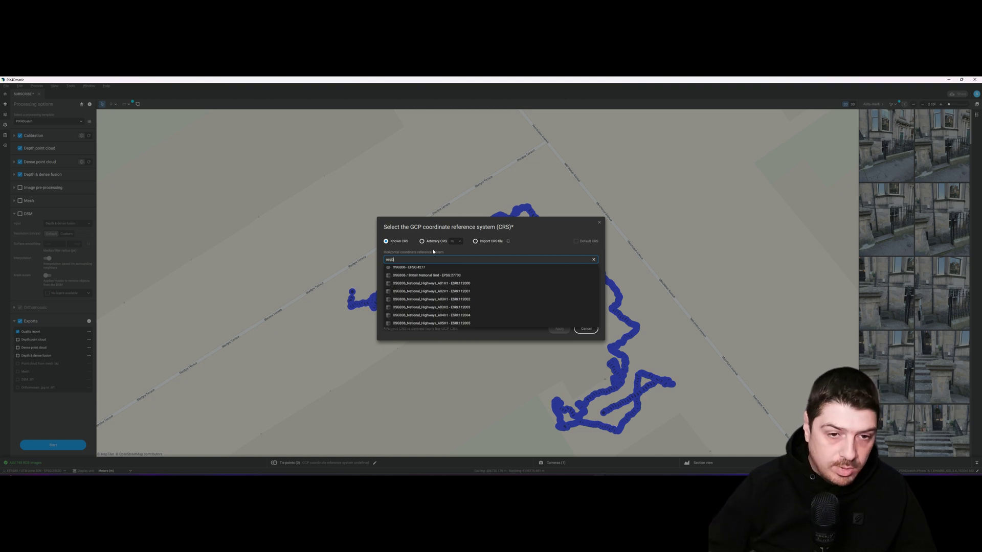
click(441, 275)
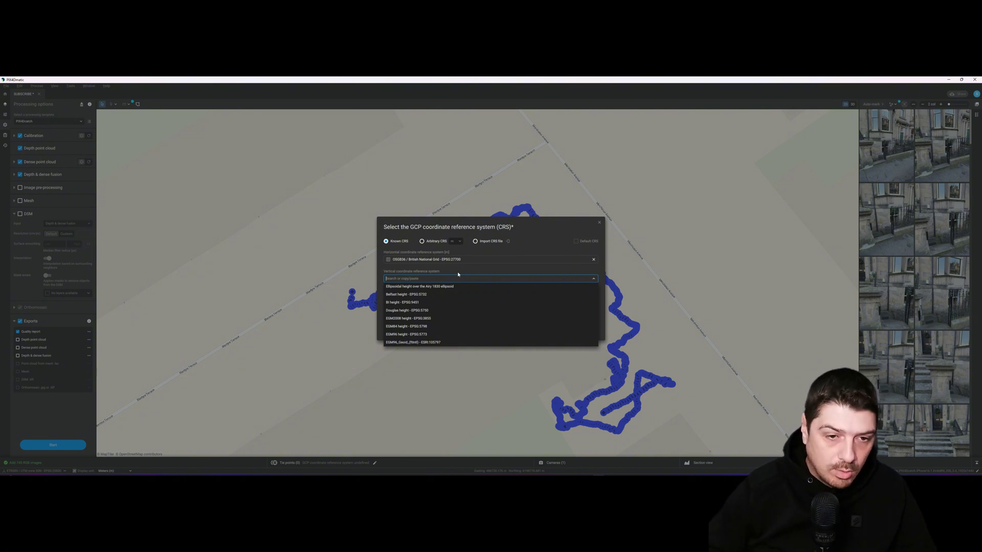
text(odn)
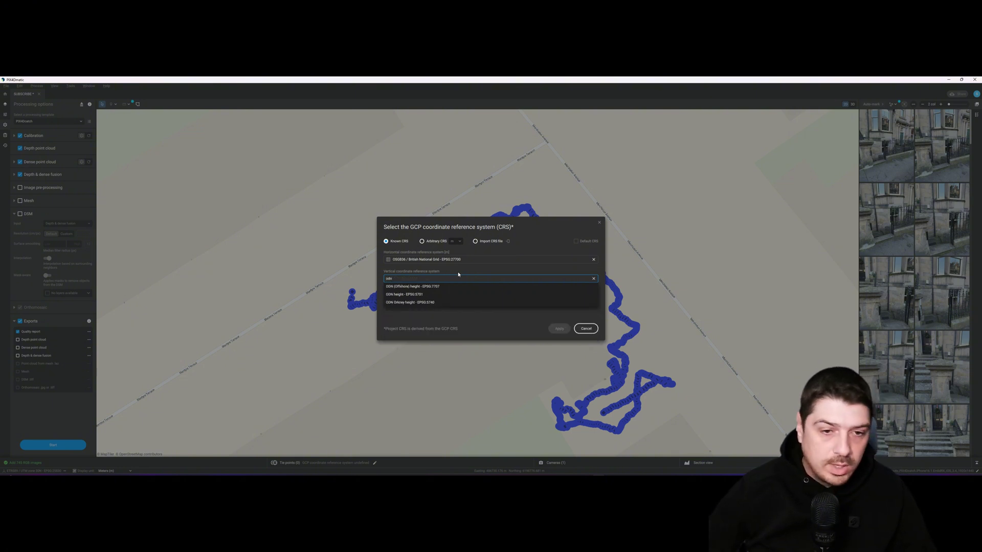
click(409, 295)
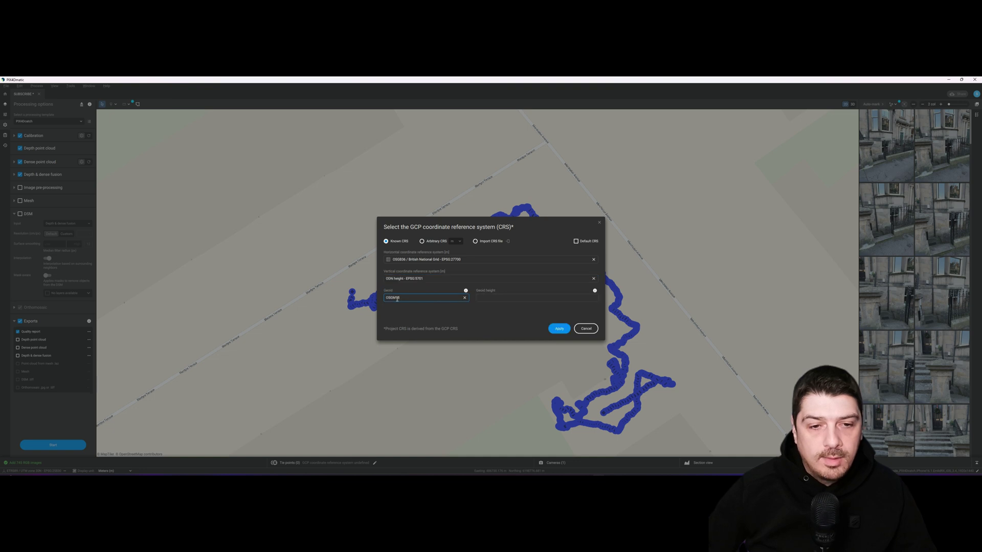
click(559, 330)
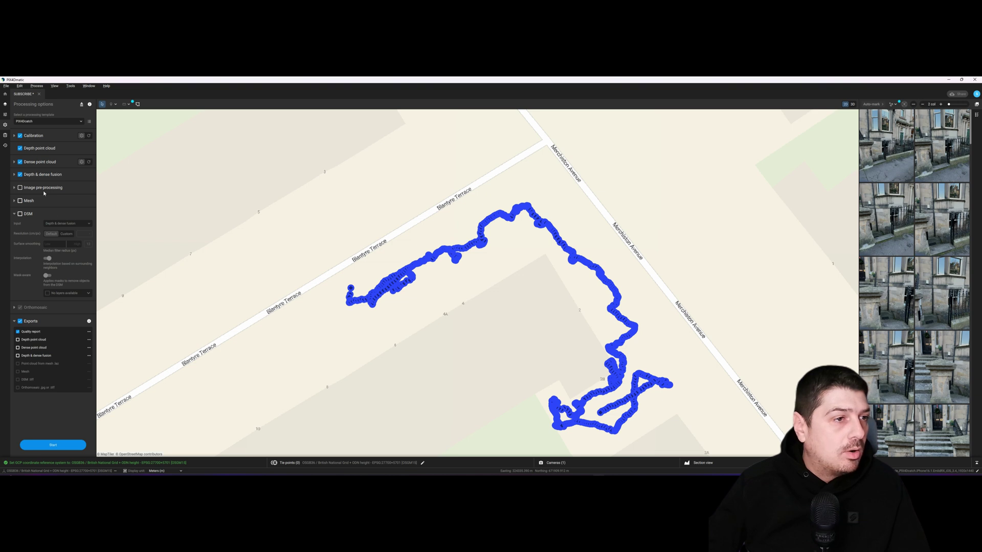
- Run processing and view the resulting courtyard point cloud in 3D
click(58, 446)
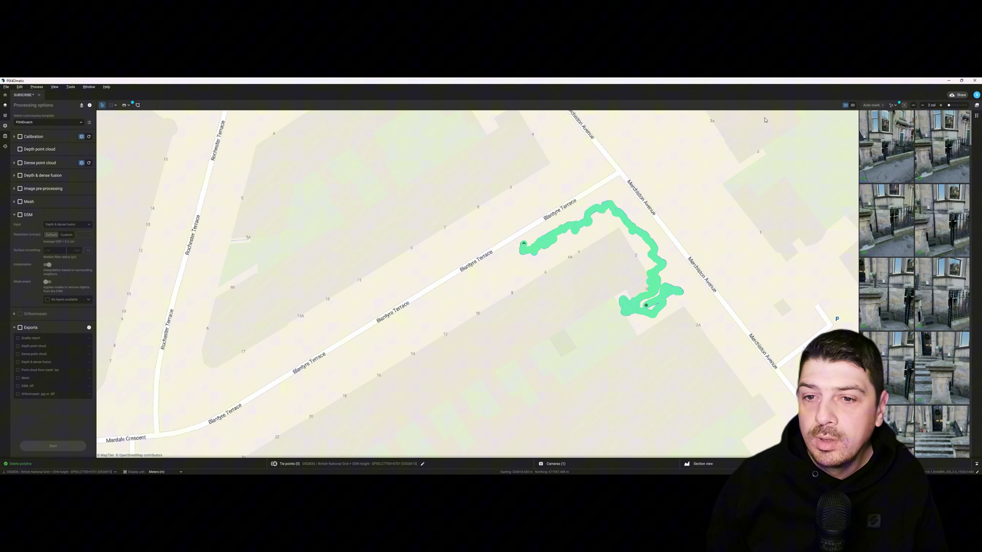
click(852, 105)
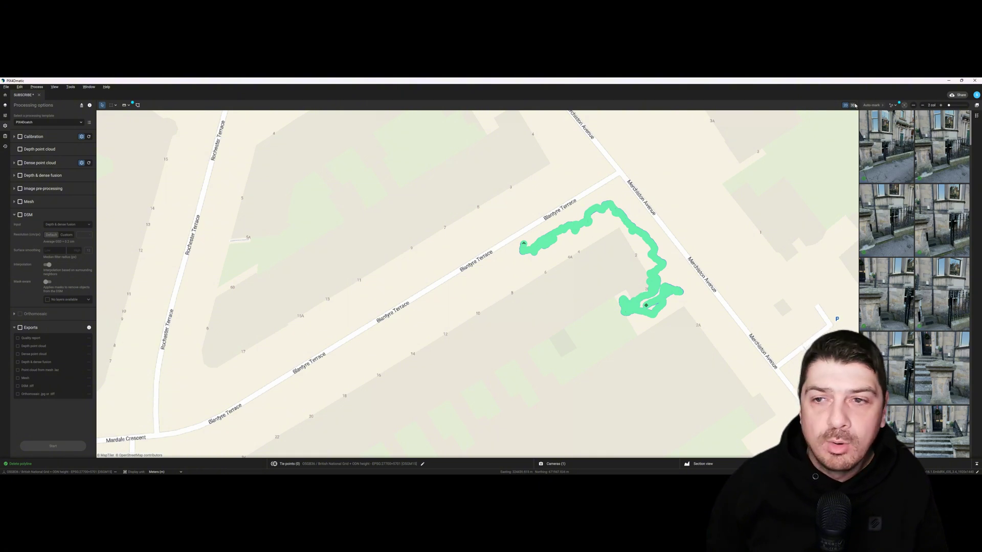
scroll(566, 292, up, 3)
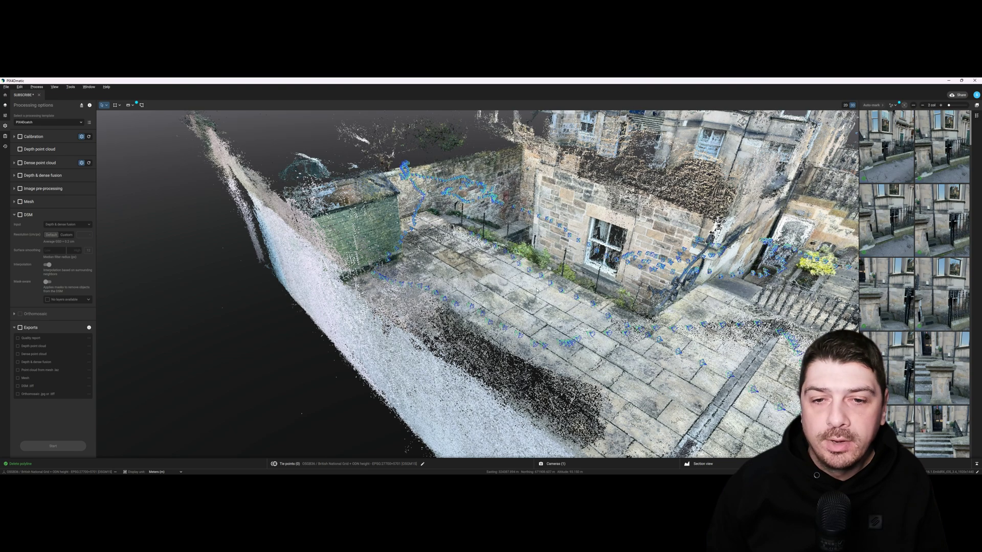
drag(566, 293, 487, 250)
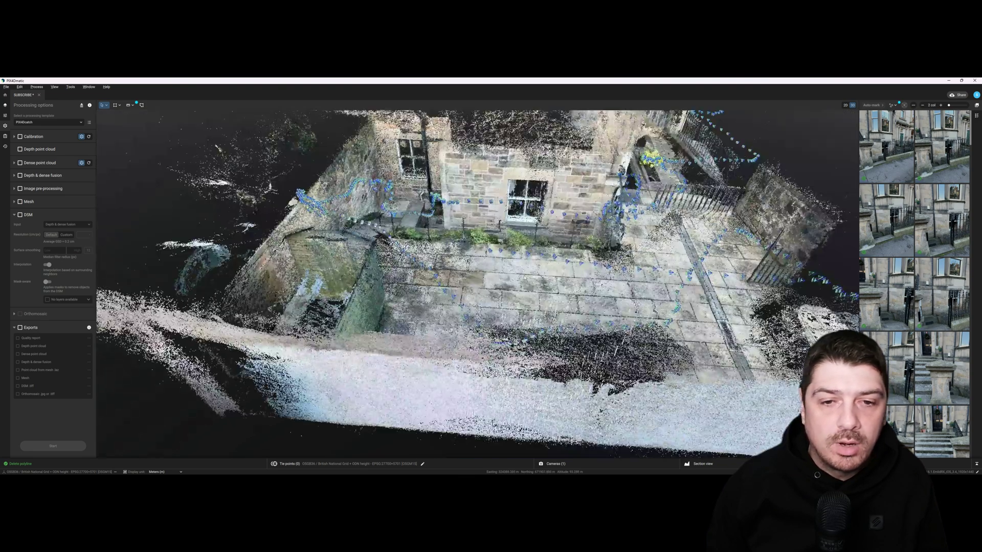
scroll(661, 245, up, 3)
scroll(660, 245, up, 3)
scroll(660, 245, up, 3)
scroll(661, 244, up, 2)
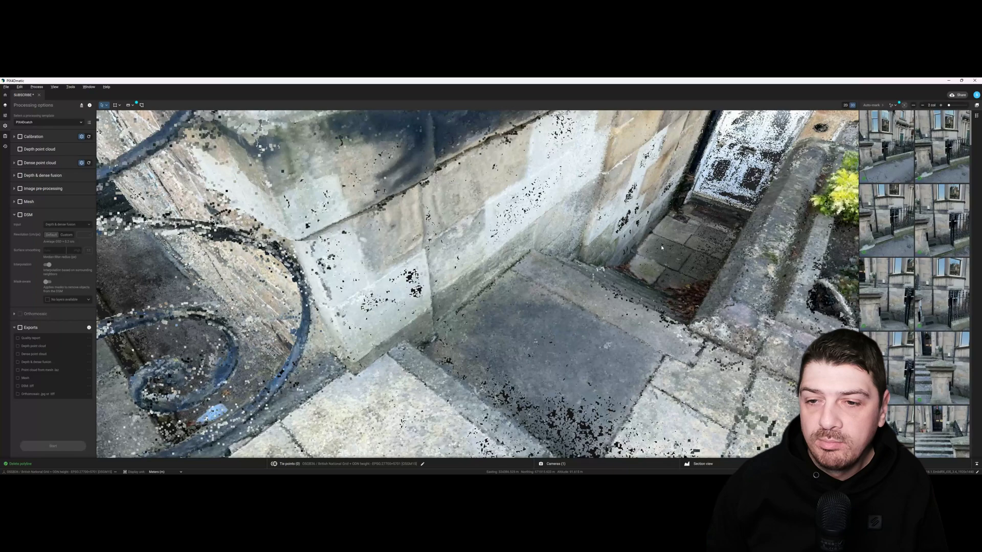
scroll(661, 245, down, 3)
scroll(641, 256, down, 3)
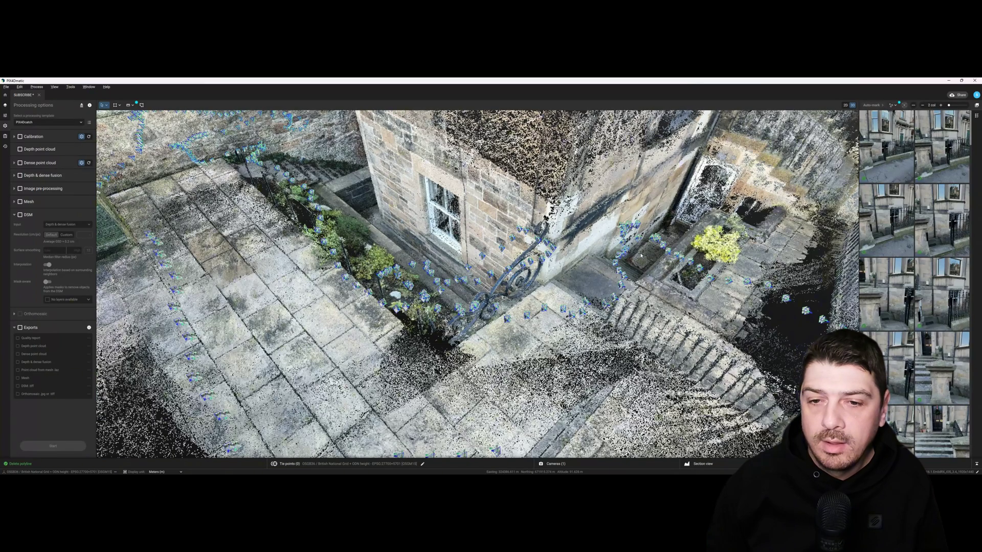
mouse_move(582, 309)
mouse_down()
mouse_move(475, 296)
mouse_move(493, 259)
mouse_up()
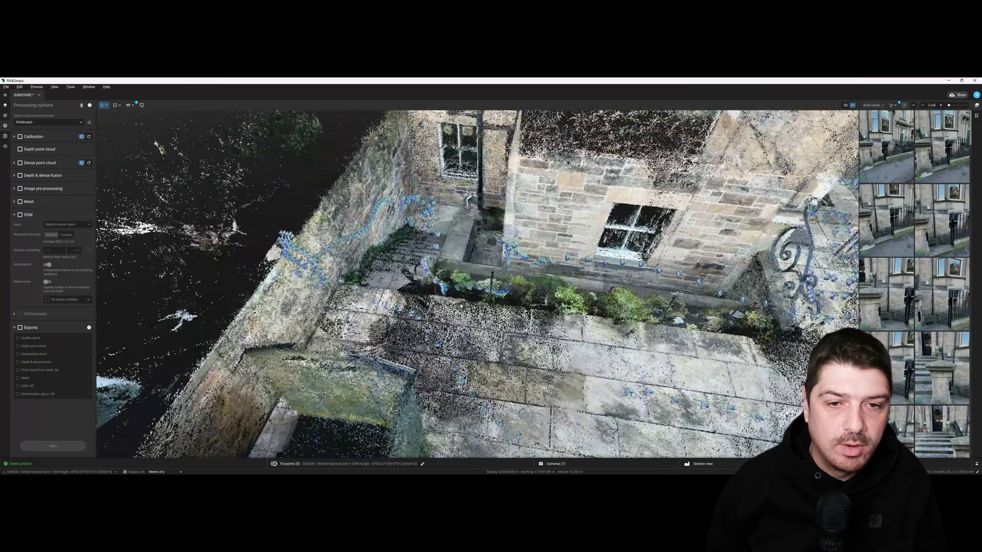
scroll(494, 259, up, 3)
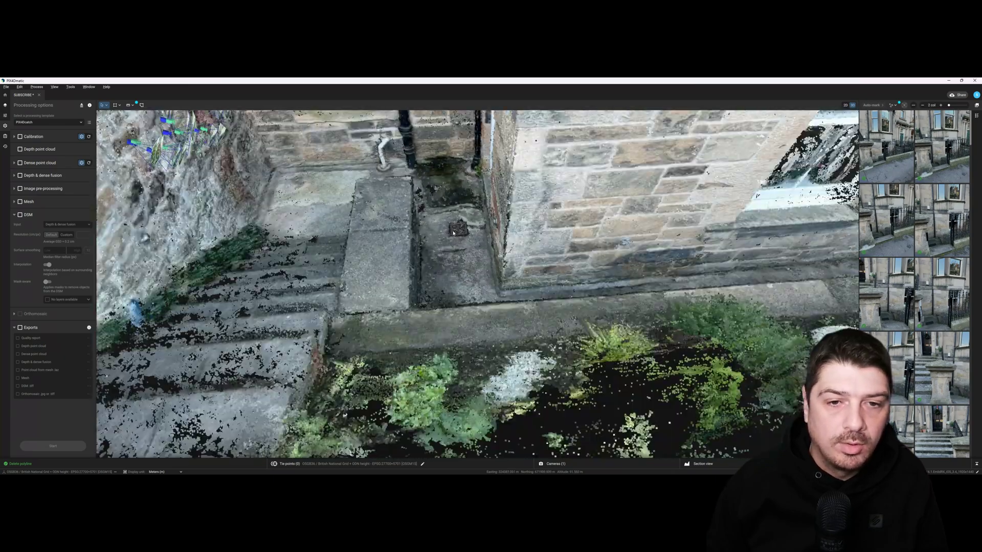
scroll(493, 258, down, 5)
drag(494, 259, 445, 215)
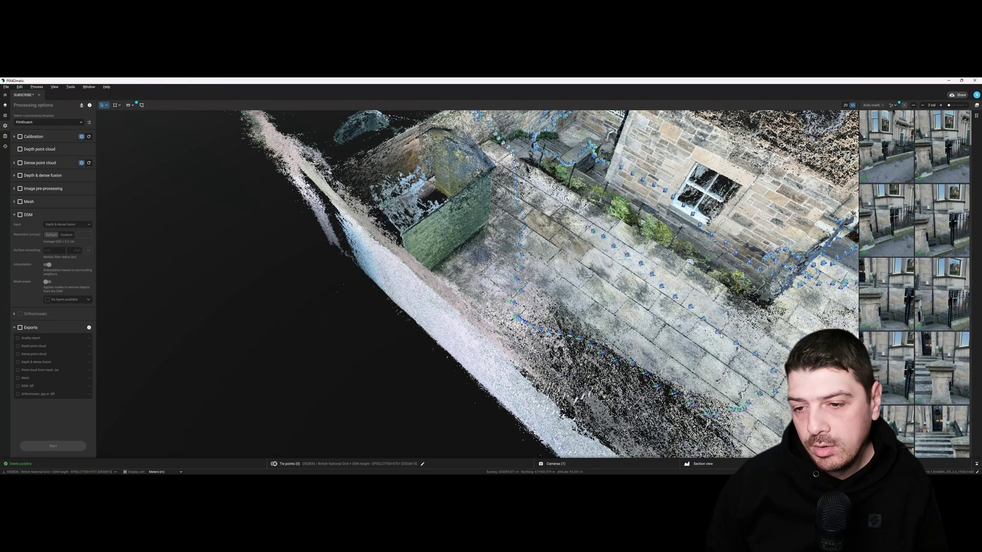
mouse_move(476, 284)
mouse_down()
mouse_move(567, 261)
mouse_move(483, 292)
mouse_up()
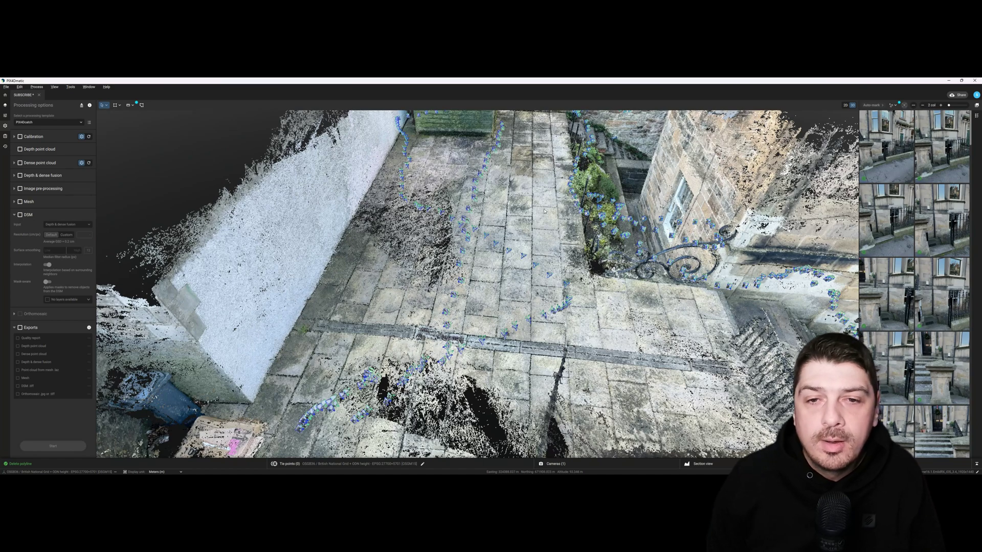
mouse_move(483, 291)
mouse_down()
mouse_move(335, 380)
mouse_move(492, 231)
mouse_move(492, 308)
mouse_up()
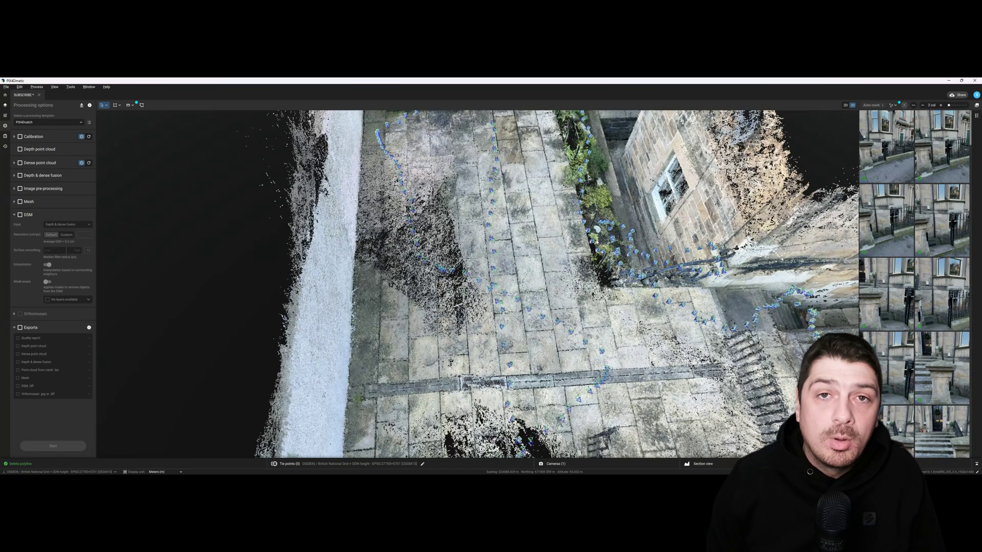
mouse_move(560, 248)
mouse_down()
mouse_move(559, 177)
mouse_move(545, 175)
mouse_up()
mouse_move(506, 313)
mouse_down()
mouse_move(456, 185)
mouse_move(569, 281)
mouse_move(302, 225)
mouse_up()
mouse_move(353, 206)
mouse_down()
mouse_move(316, 244)
mouse_move(330, 233)
mouse_move(225, 299)
mouse_move(255, 285)
mouse_move(258, 263)
mouse_move(243, 301)
mouse_up()
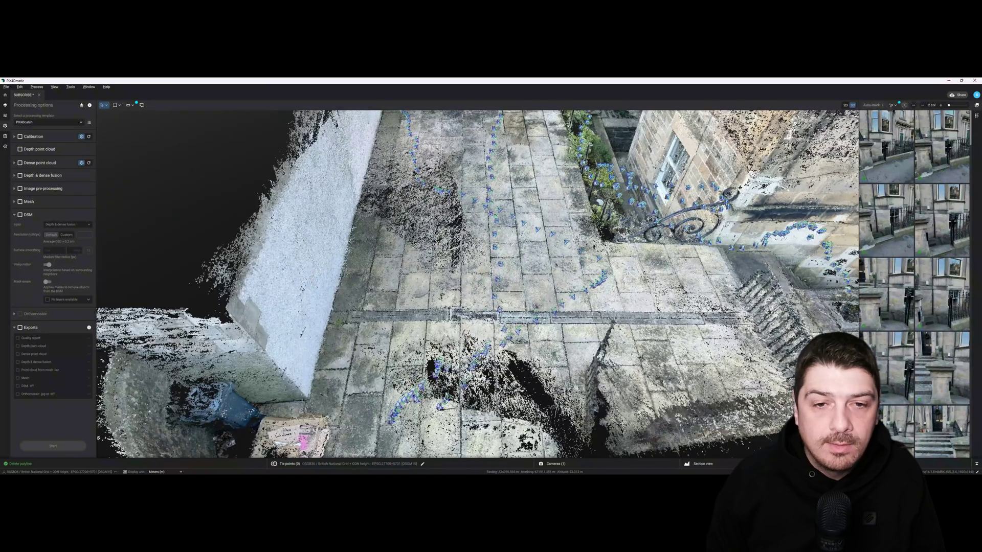
drag(604, 307, 283, 272)
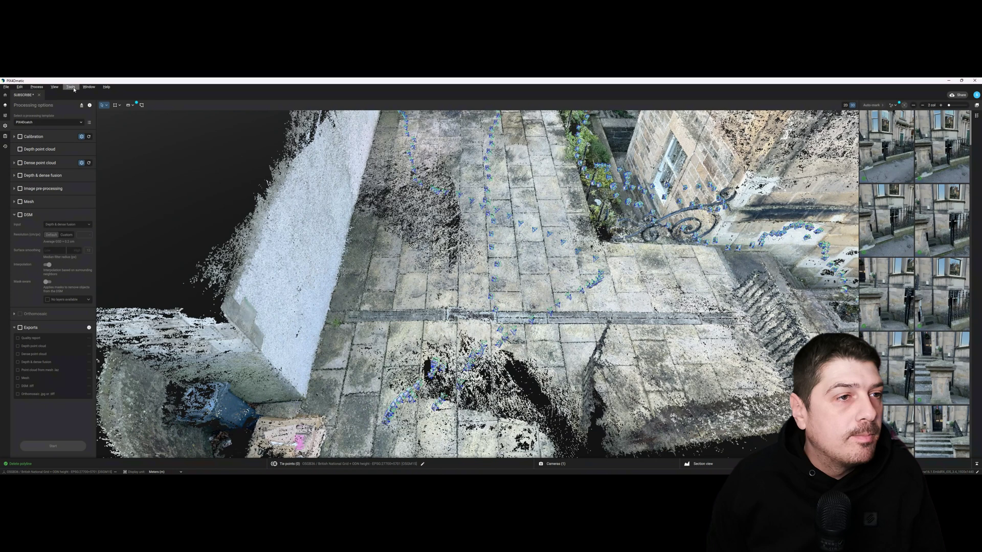
- Draw a polyline along the dark paving strip from its left end to its right end and back
click(121, 107)
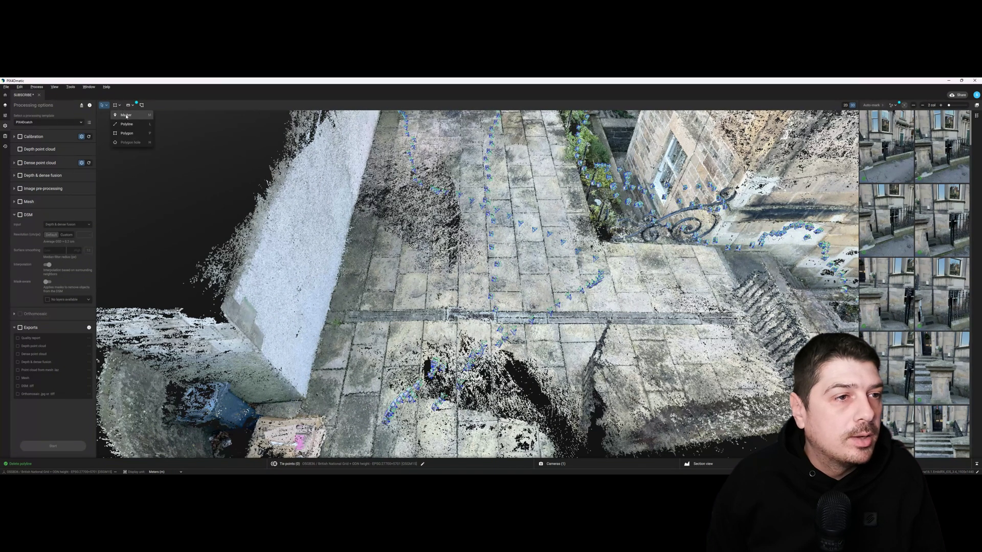
click(130, 123)
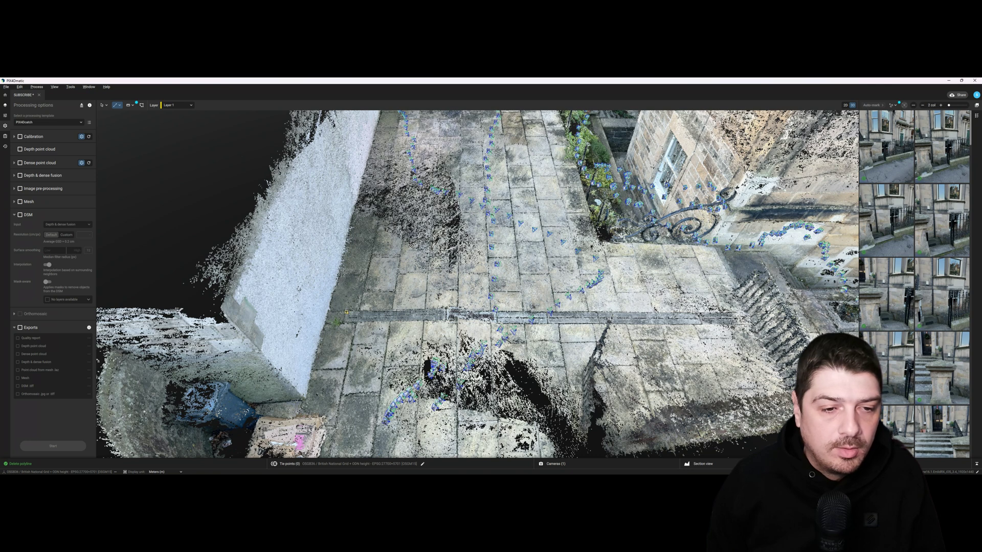
click(347, 313)
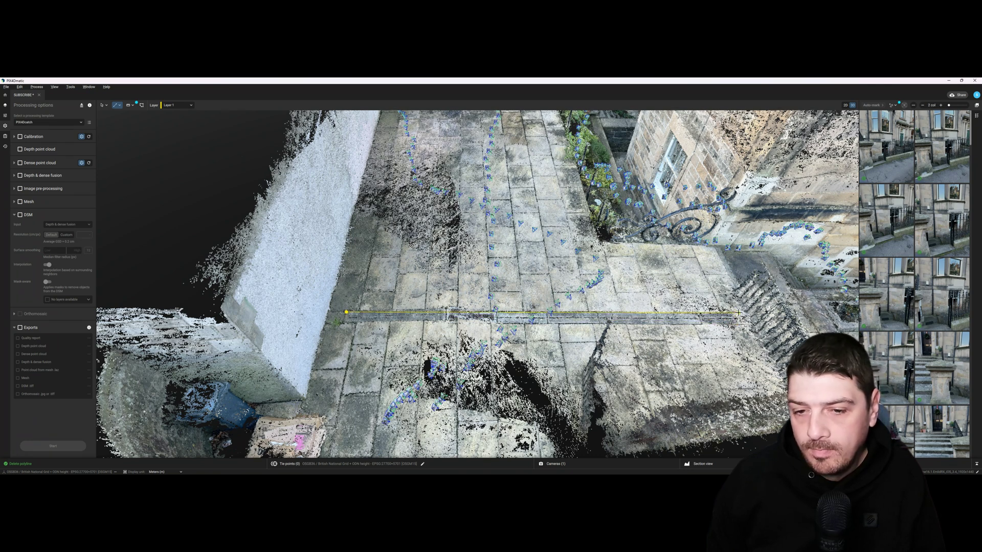
click(742, 324)
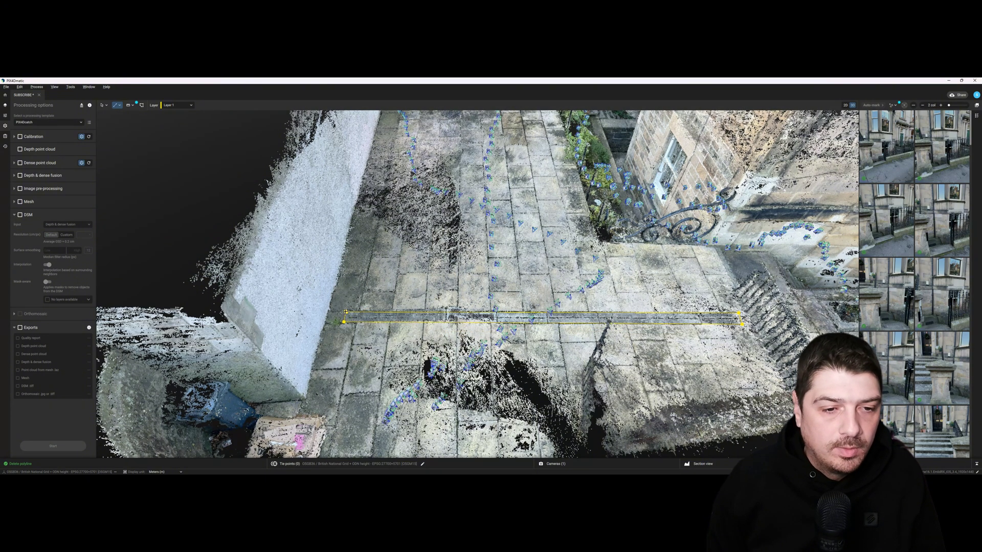
click(347, 311)
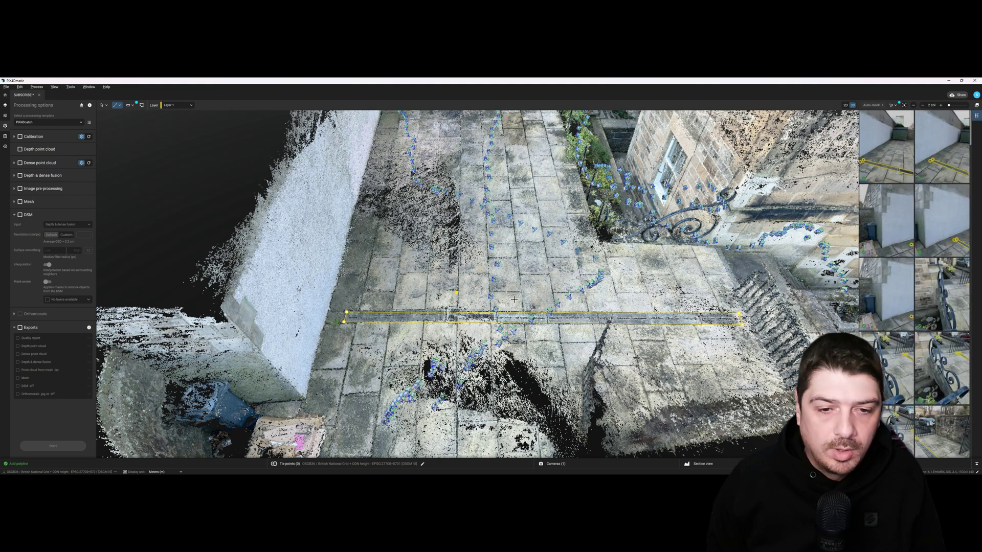
- Place a marker pin on the courtyard paving
click(120, 108)
click(126, 117)
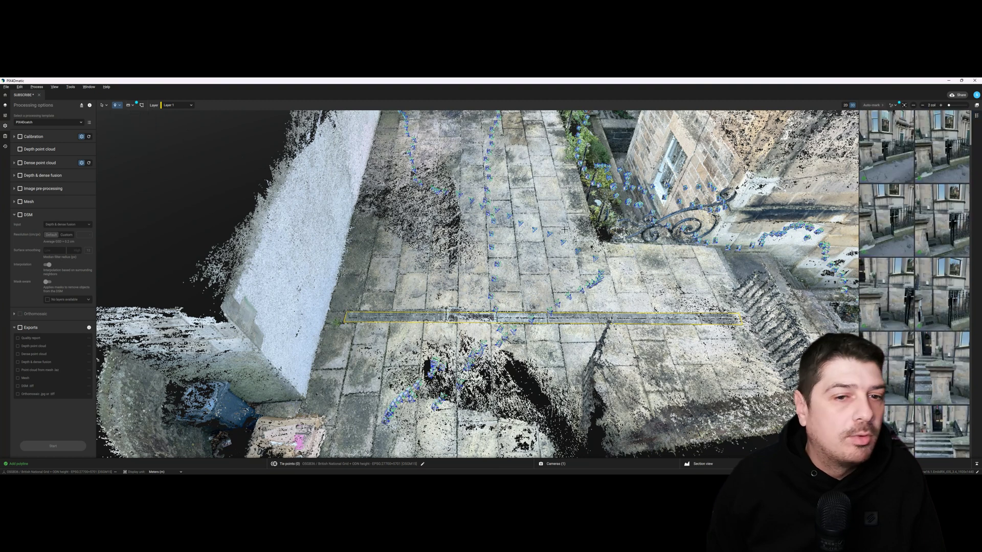
click(525, 248)
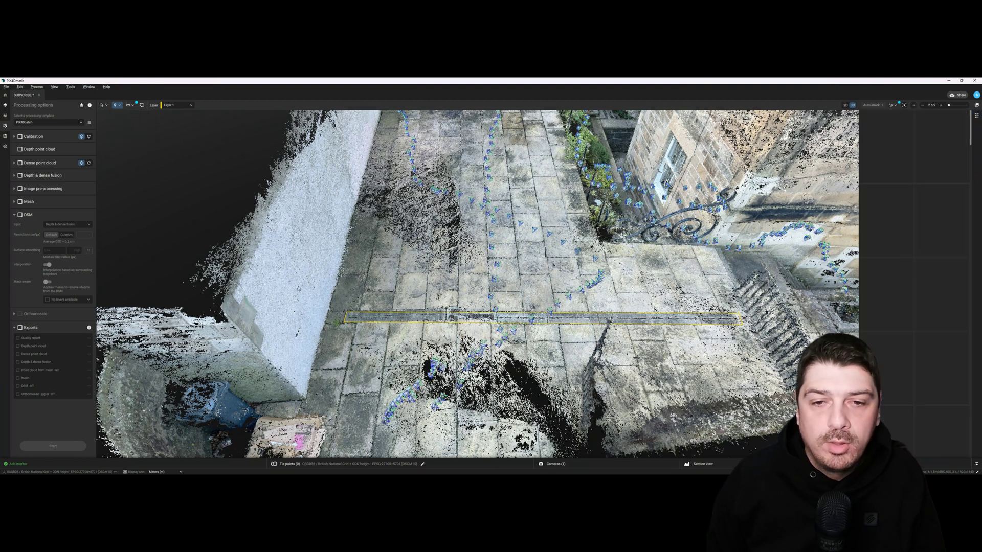
- Draw a filled four-corner polygon over a paving area
click(120, 105)
click(135, 135)
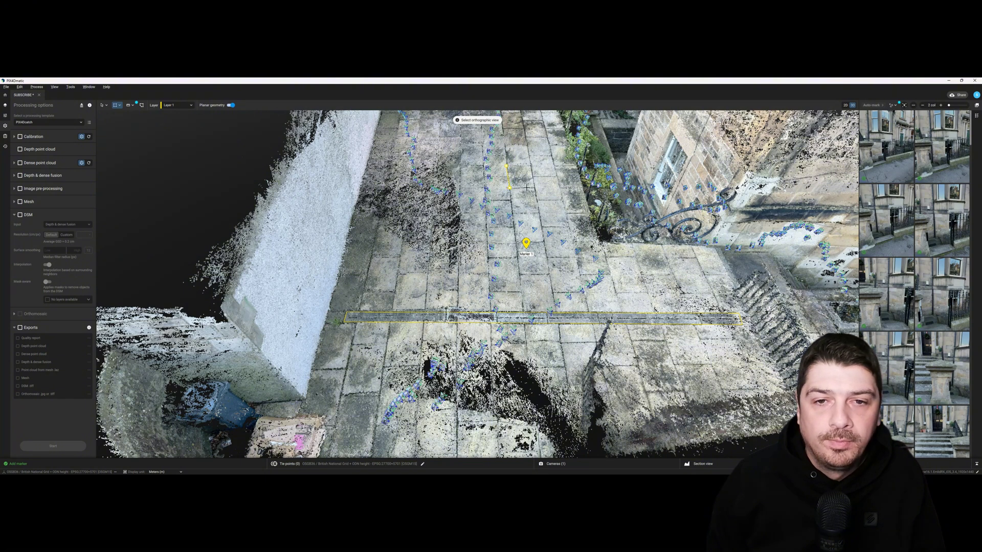
click(510, 188)
click(533, 188)
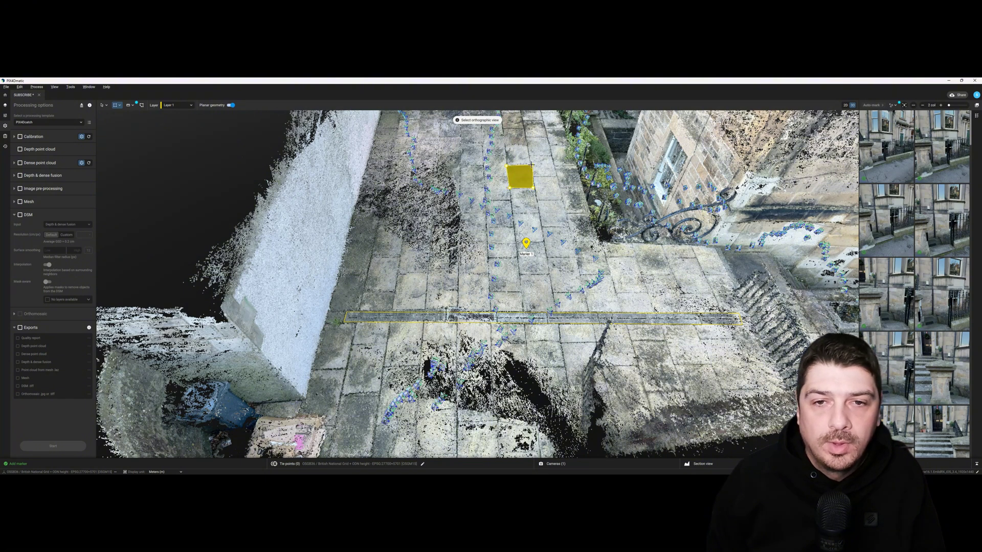
double_click(531, 165)
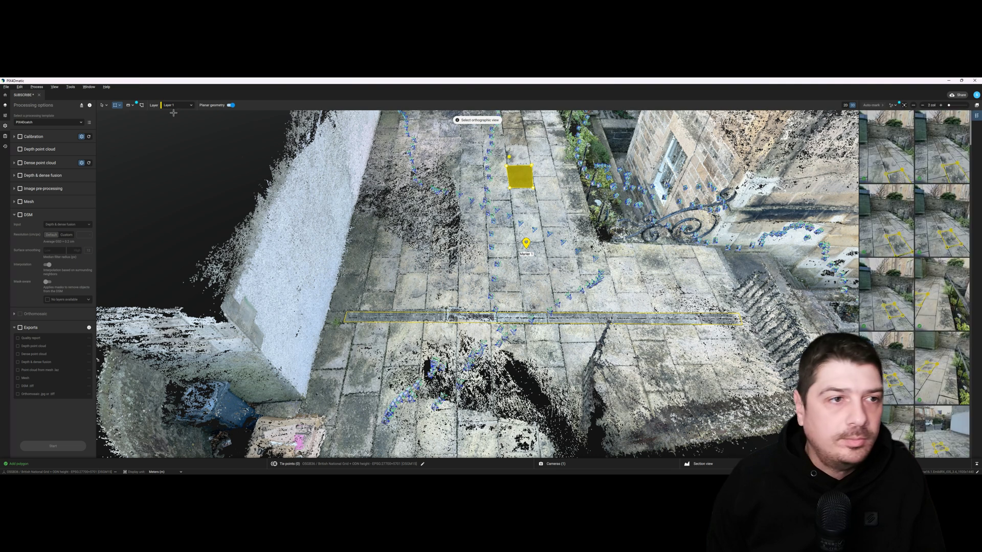
- Measure a distance across the paving between two points near the marker
click(132, 106)
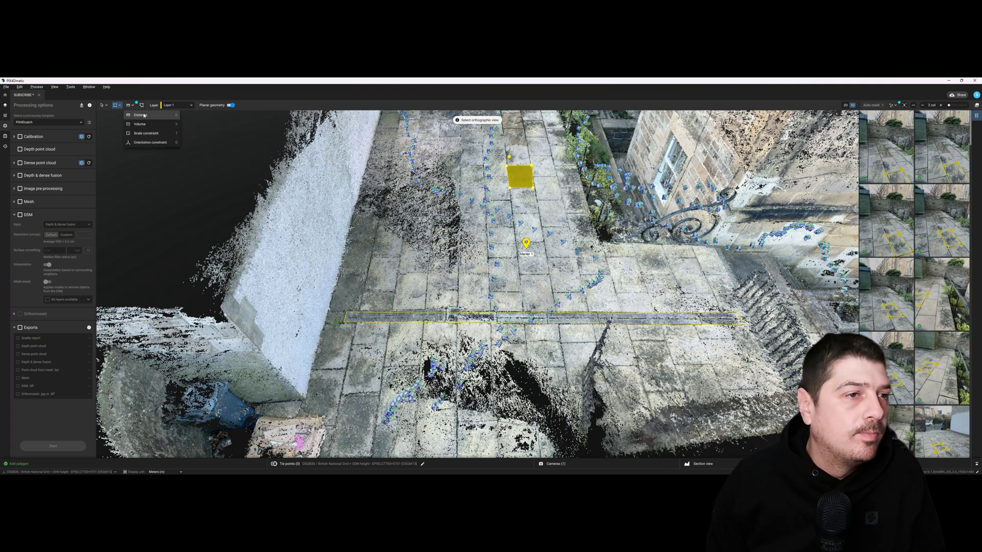
click(149, 112)
click(443, 270)
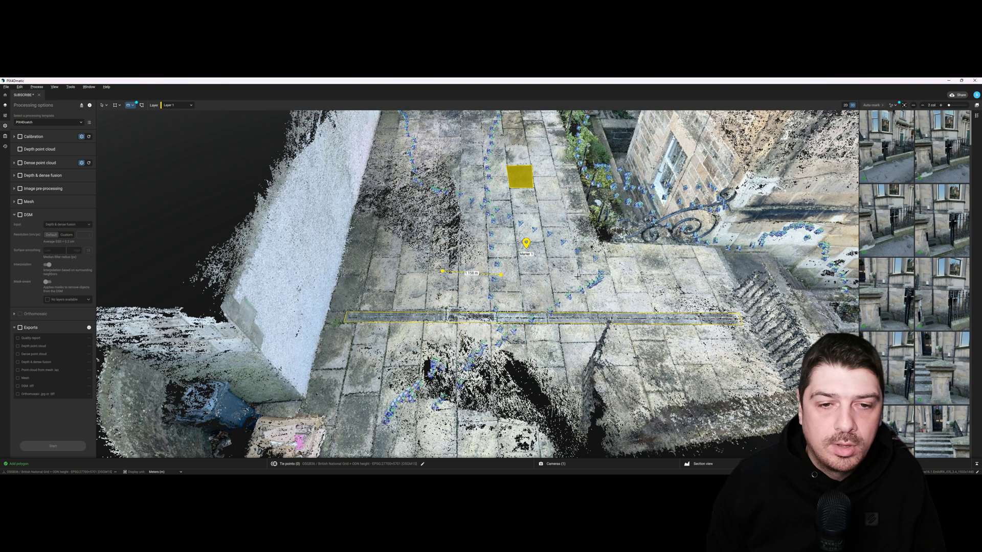
double_click(595, 273)
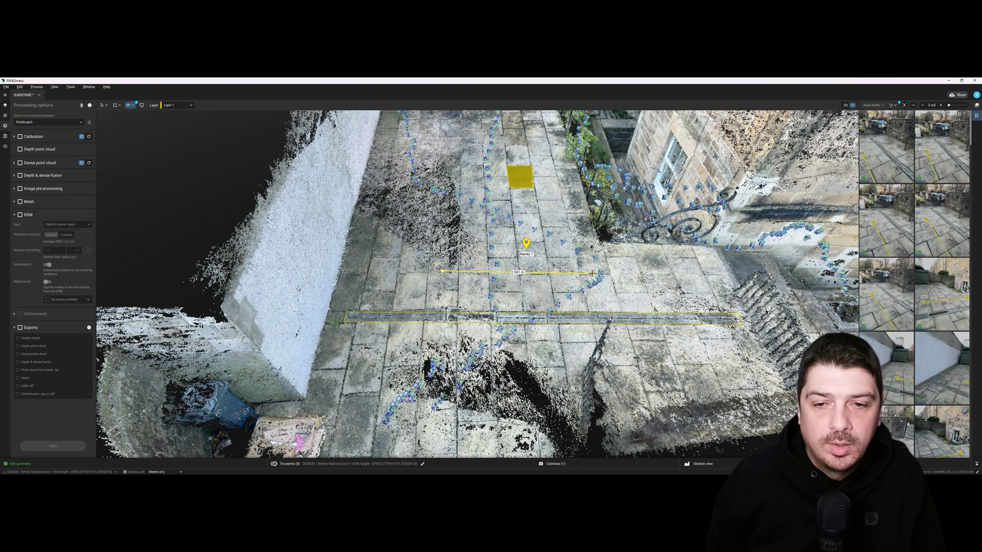
click(133, 107)
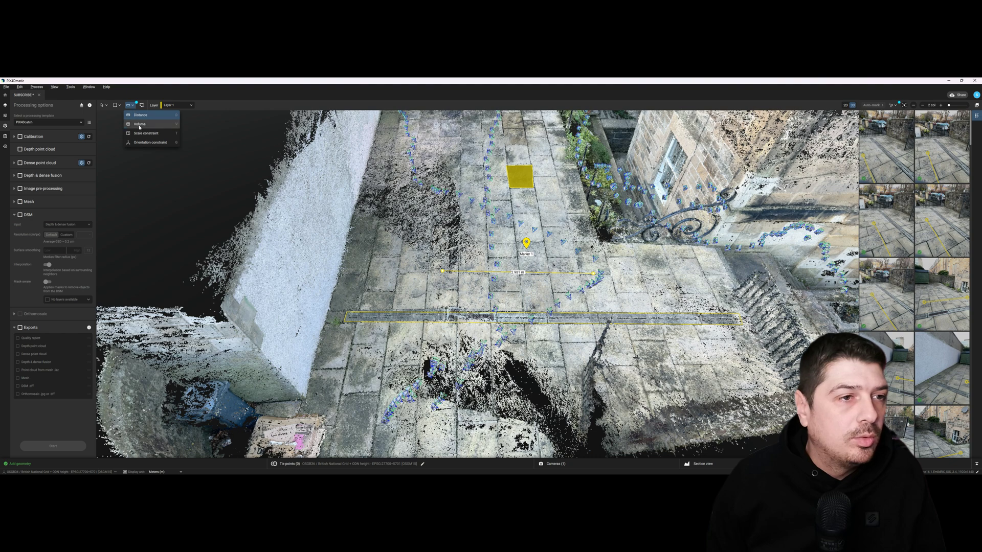
- Outline a trial volume beside the railing, then discard it and choose a drawing type
click(140, 125)
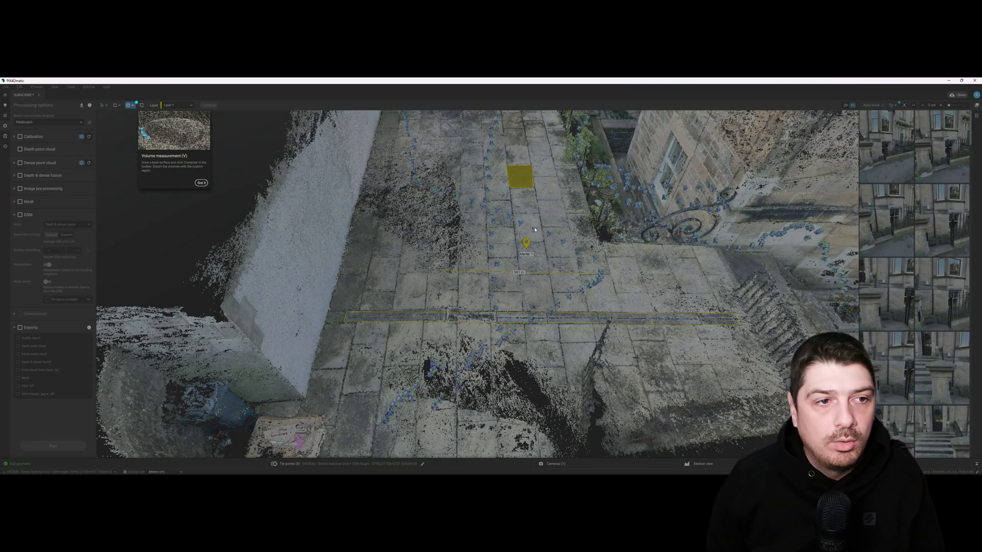
click(200, 184)
click(631, 268)
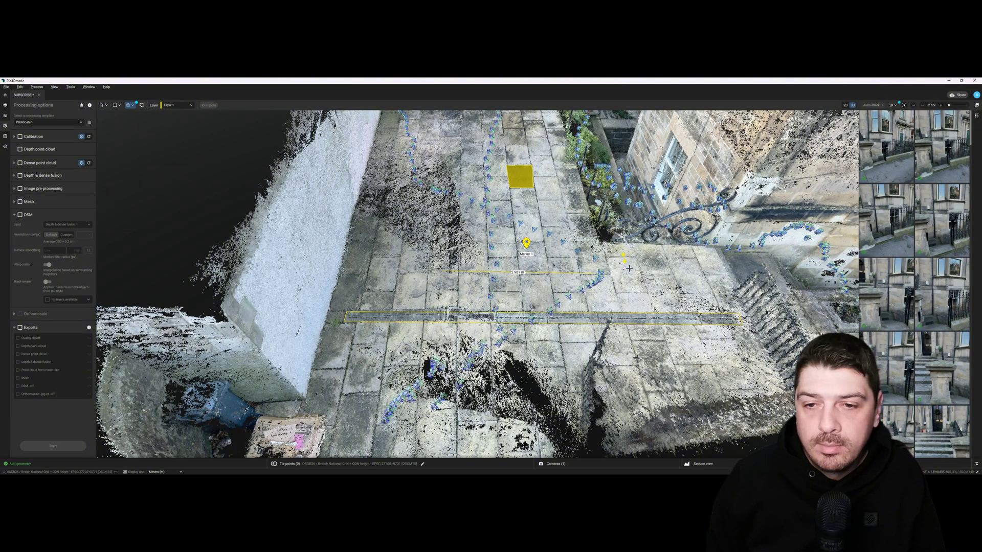
click(685, 274)
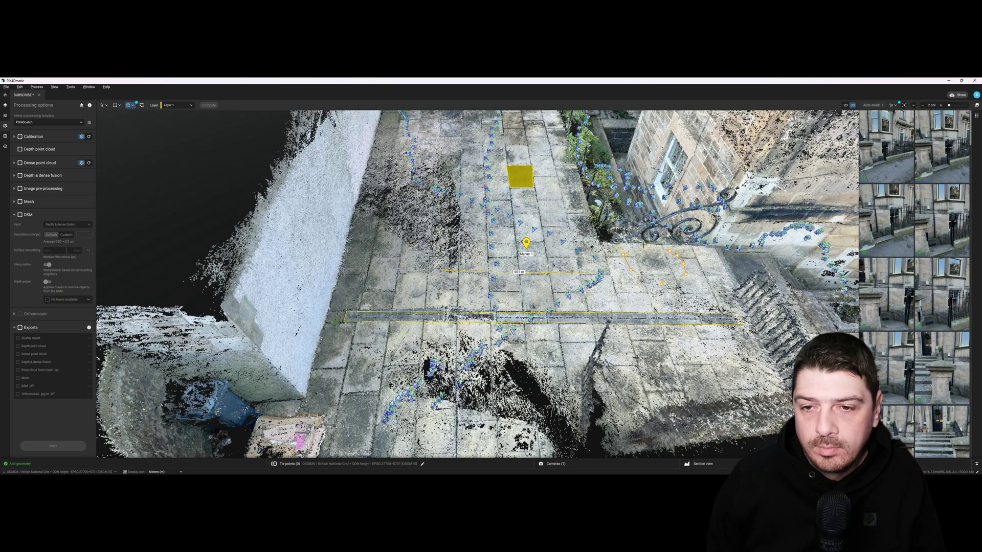
click(622, 253)
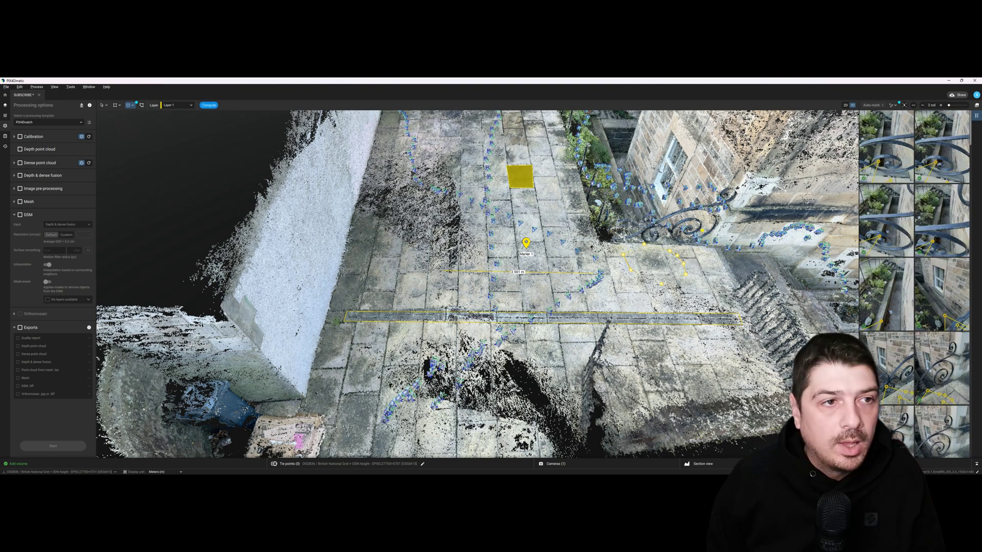
scroll(675, 256, down, 5)
scroll(675, 255, up, 5)
scroll(675, 255, up, 5)
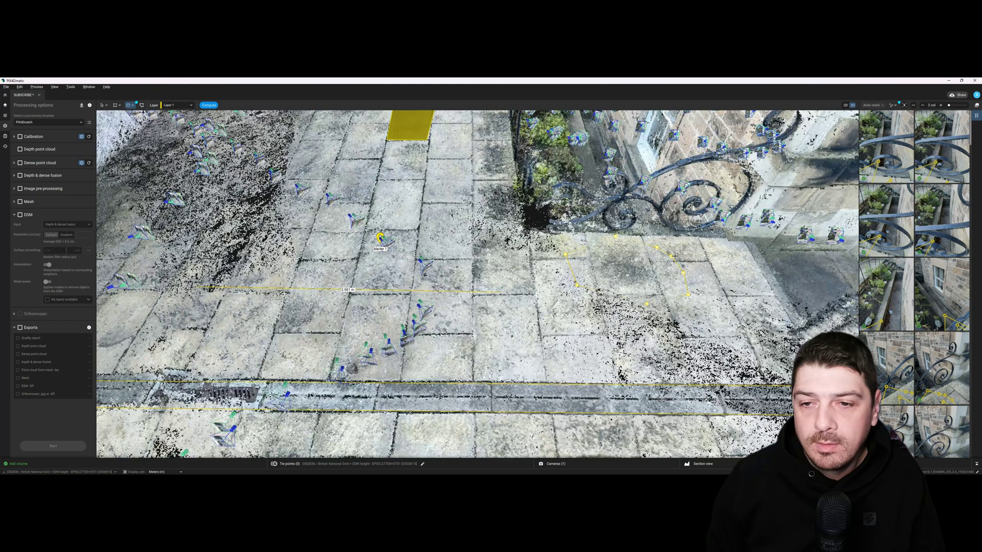
scroll(671, 256, down, 3)
scroll(668, 253, down, 4)
scroll(596, 241, up, 3)
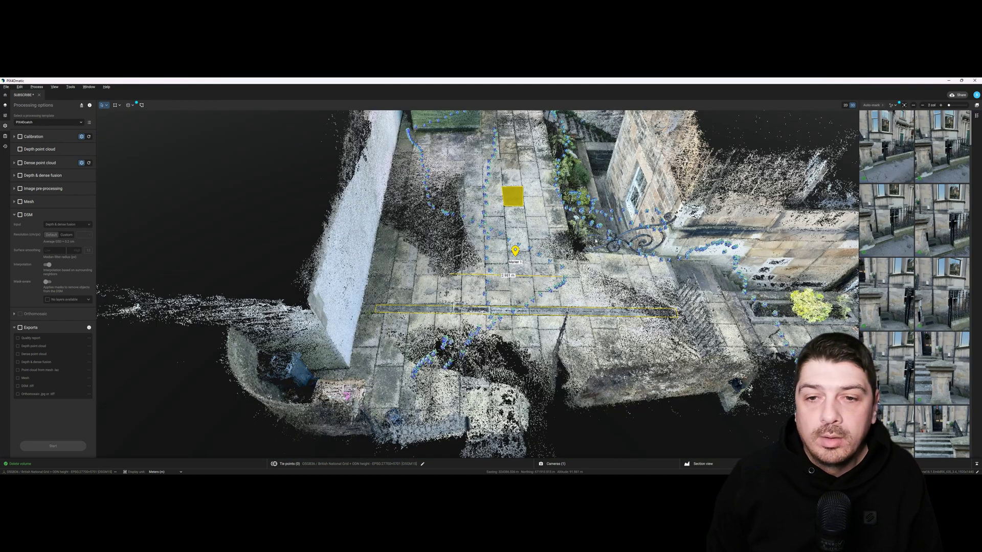
scroll(595, 241, down, 3)
click(116, 105)
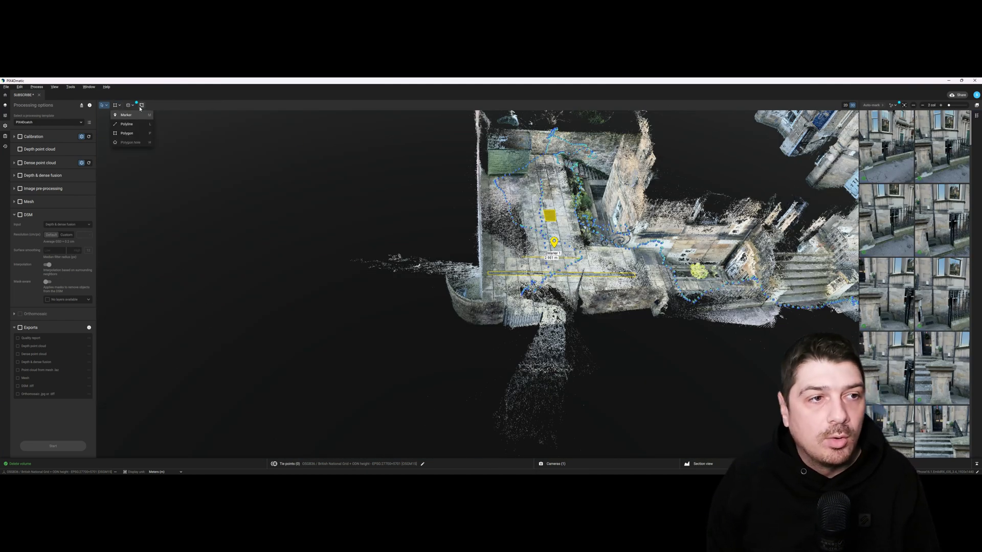
click(125, 123)
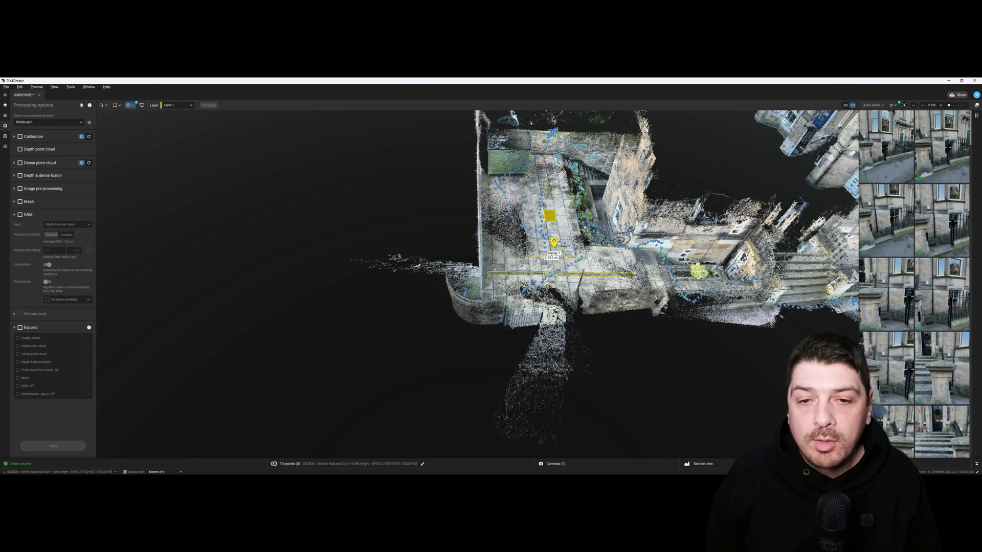
scroll(549, 244, up, 3)
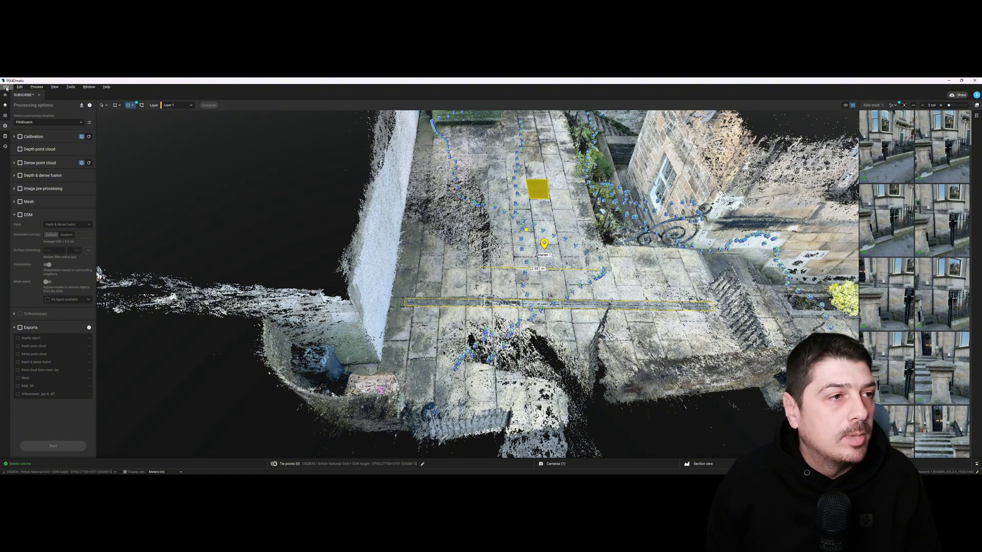
click(6, 86)
mouse_move(12, 196)
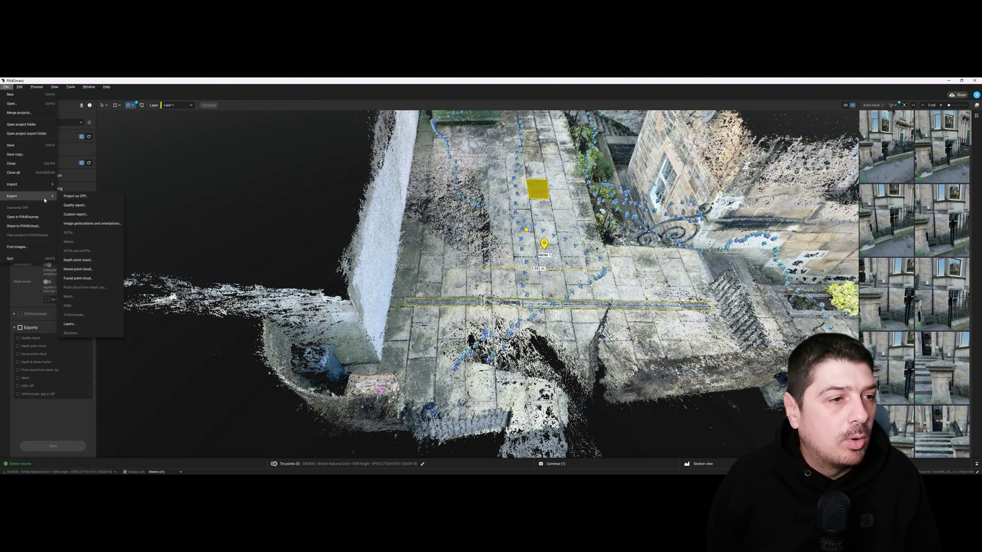
click(84, 326)
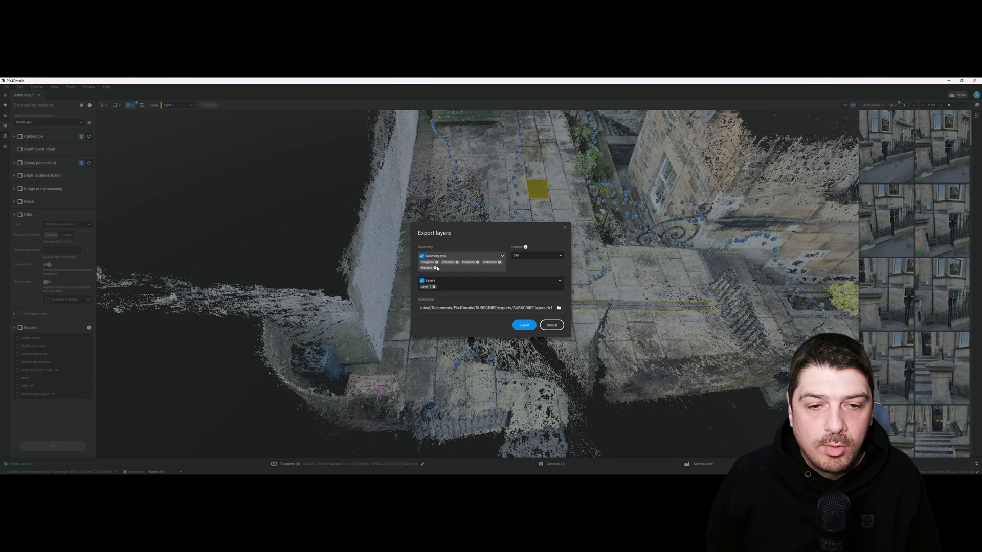
click(534, 255)
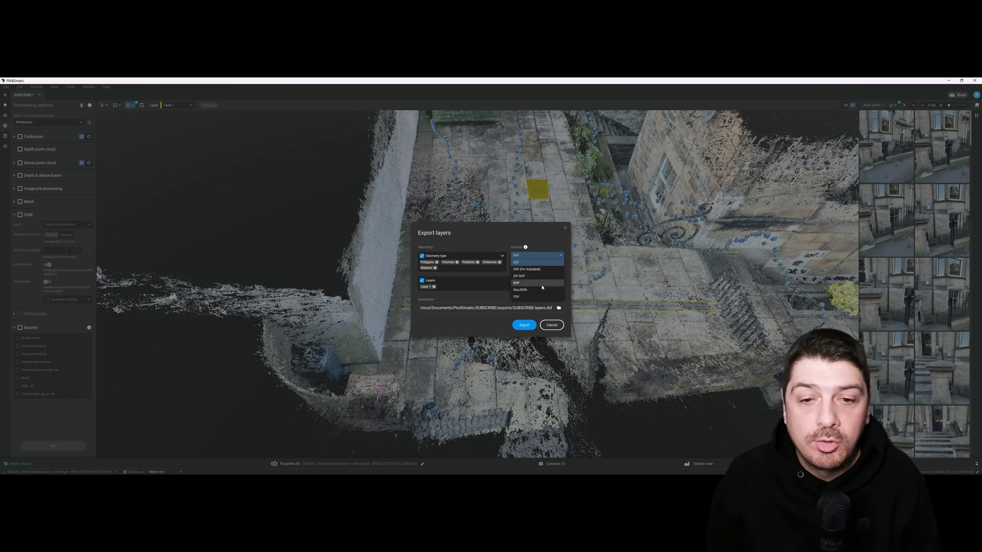
click(550, 326)
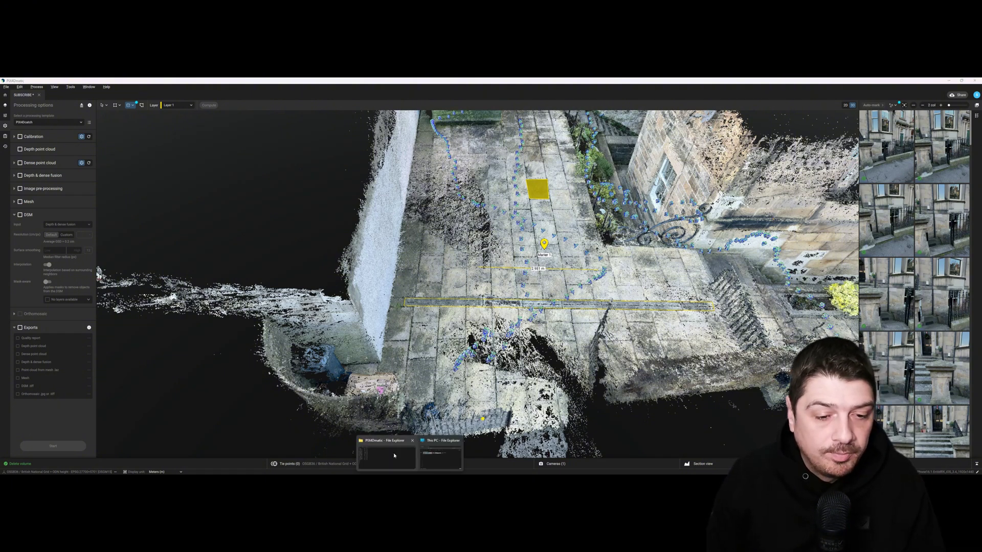
- In File Explorer, open SUBSCRIBE > exports > SUBSCRIBE-quality_report
click(393, 453)
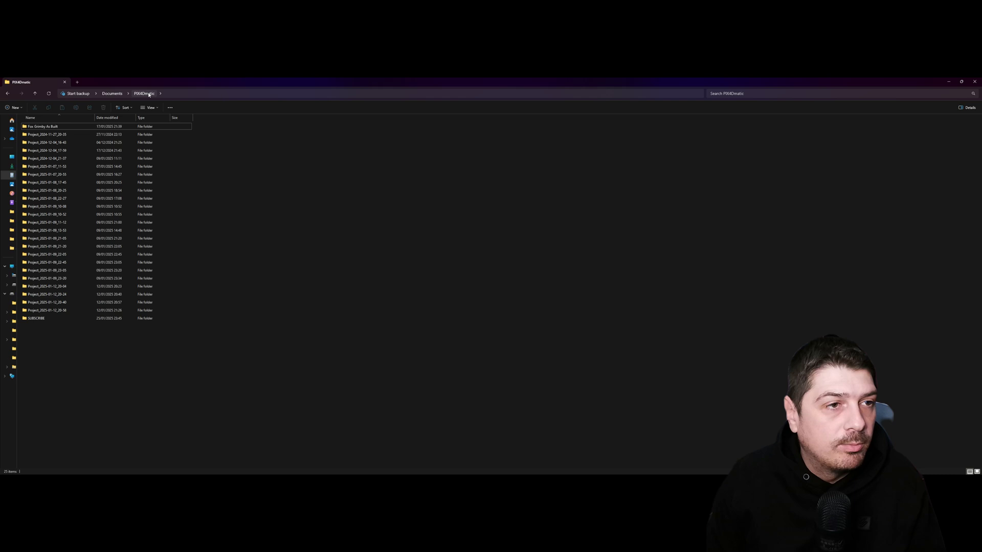
click(60, 319)
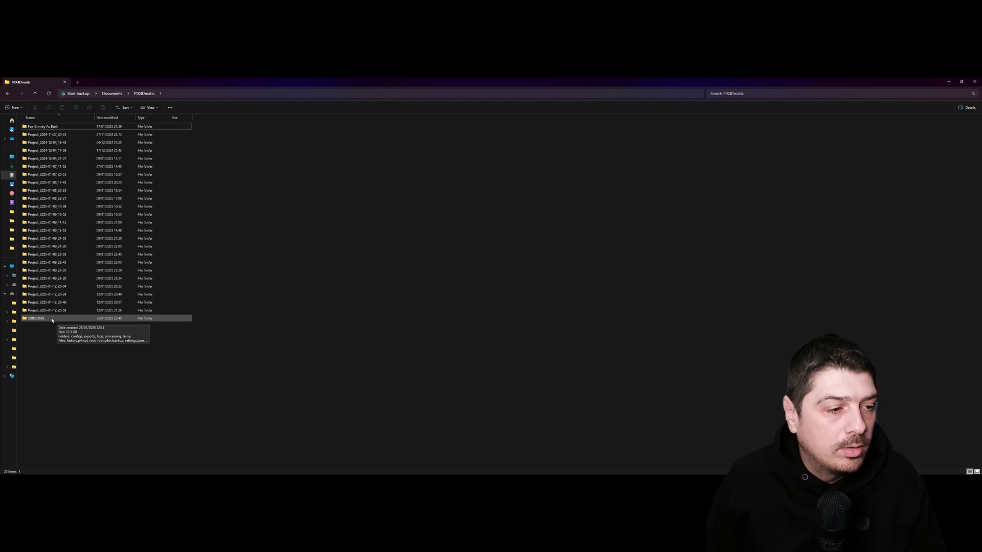
double_click(52, 319)
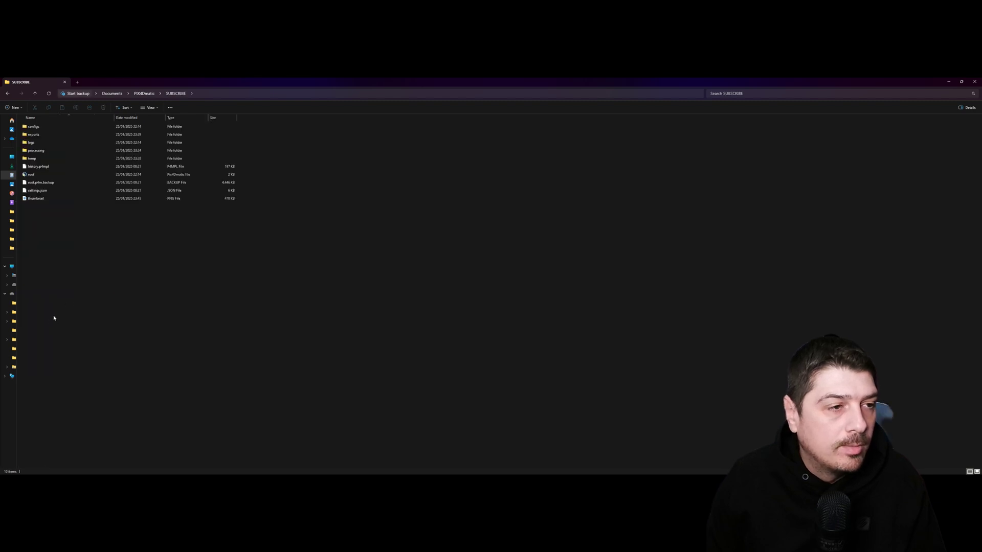
double_click(35, 136)
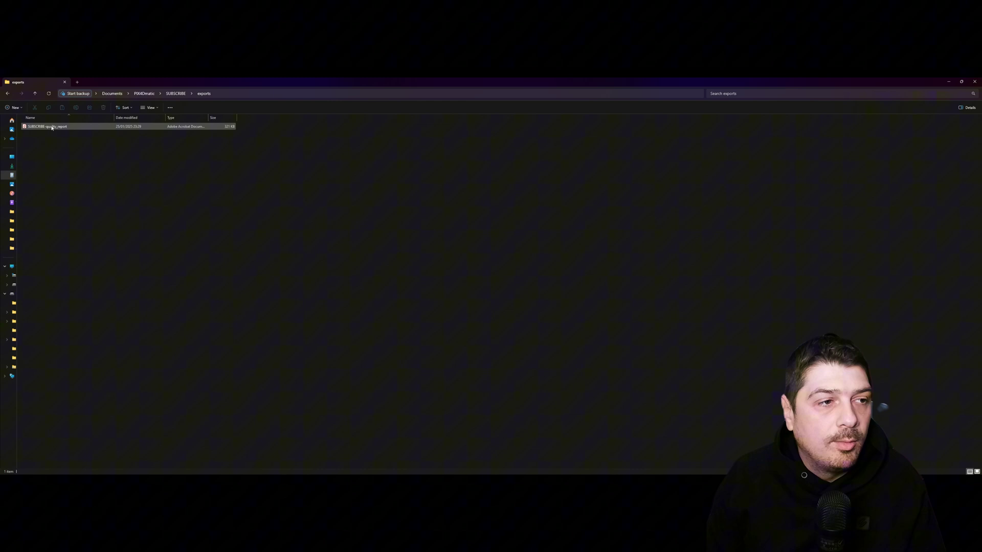
double_click(52, 127)
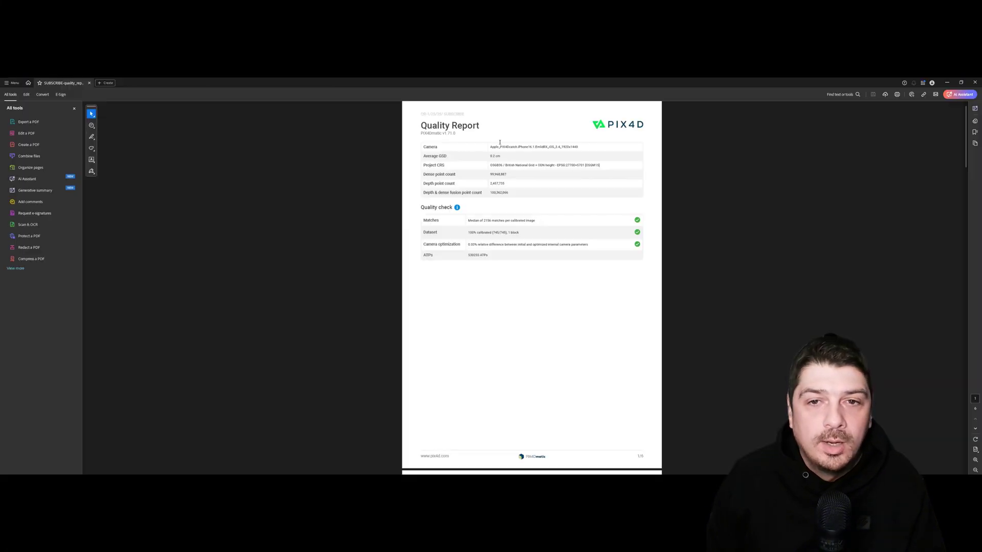
scroll(500, 142, down, 2)
scroll(498, 139, up, 2)
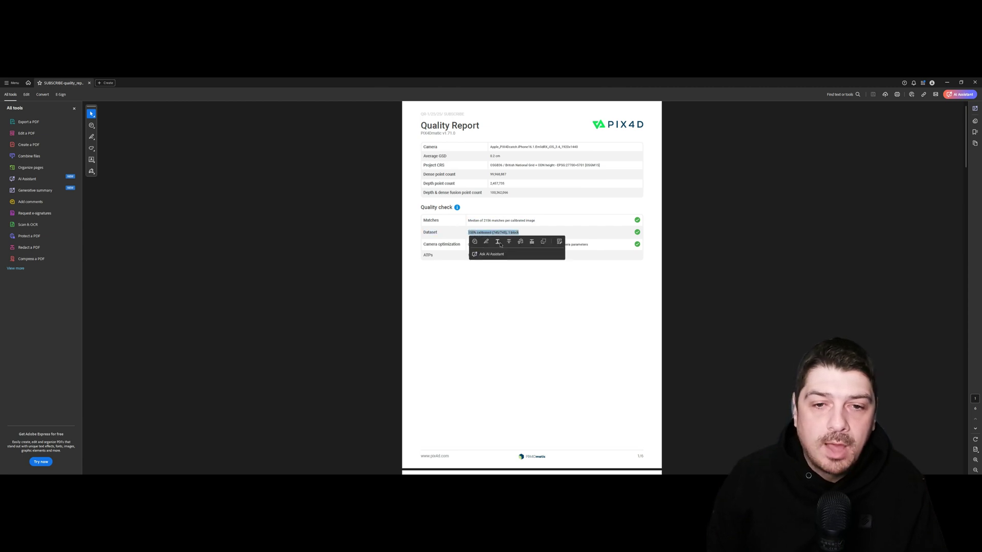
scroll(530, 322, down, 2)
scroll(528, 310, down, 2)
scroll(525, 304, down, 2)
scroll(526, 304, down, 2)
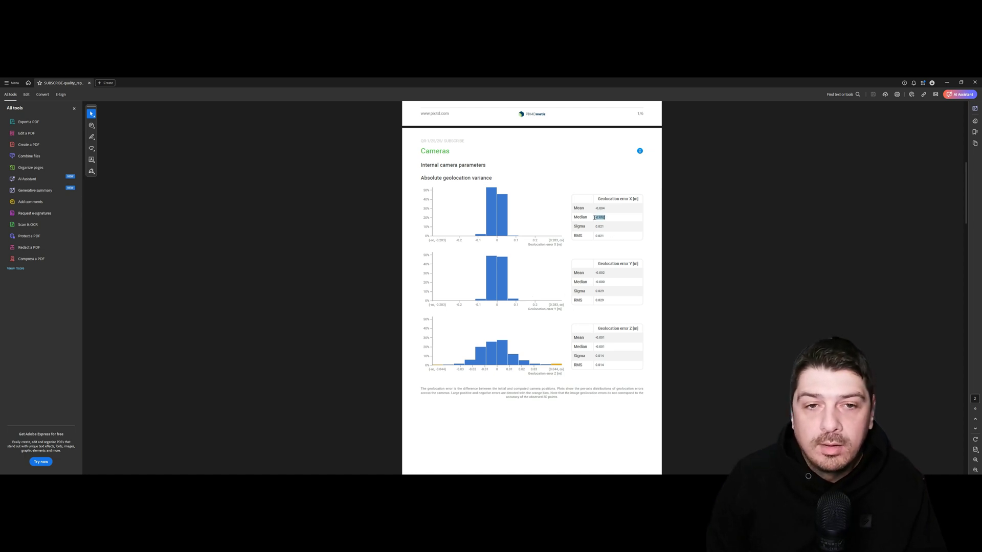
scroll(606, 284, down, 2)
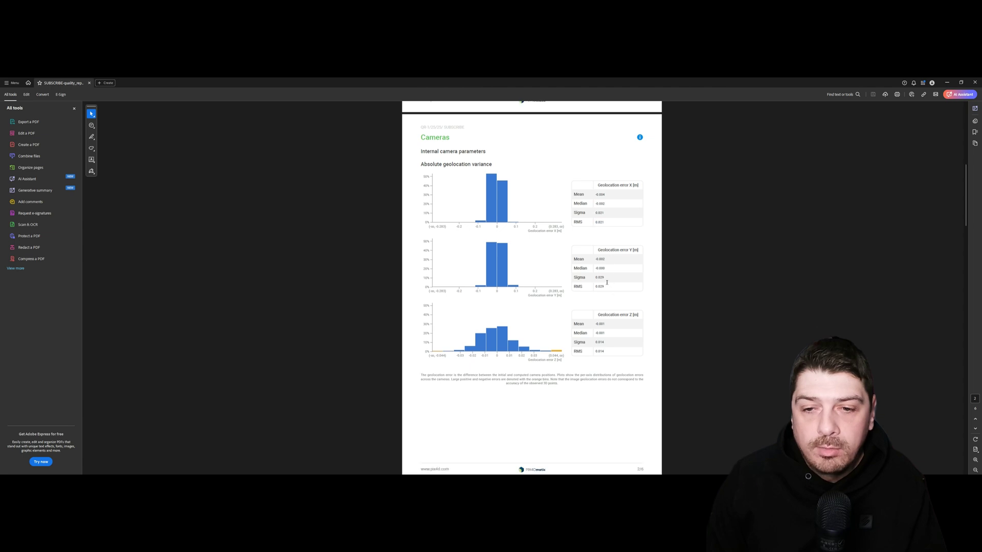
scroll(603, 295, down, 2)
scroll(605, 291, down, 3)
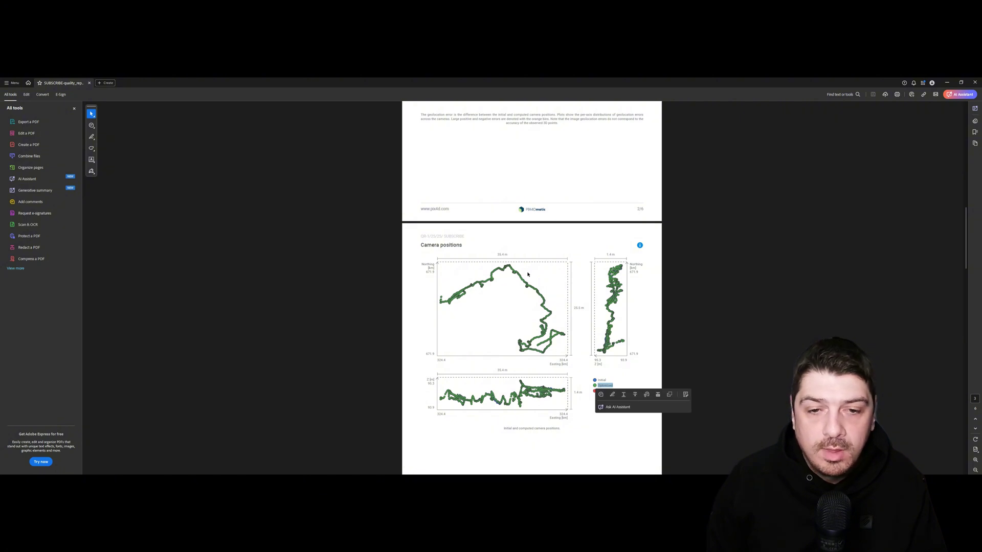
scroll(604, 327, down, 1)
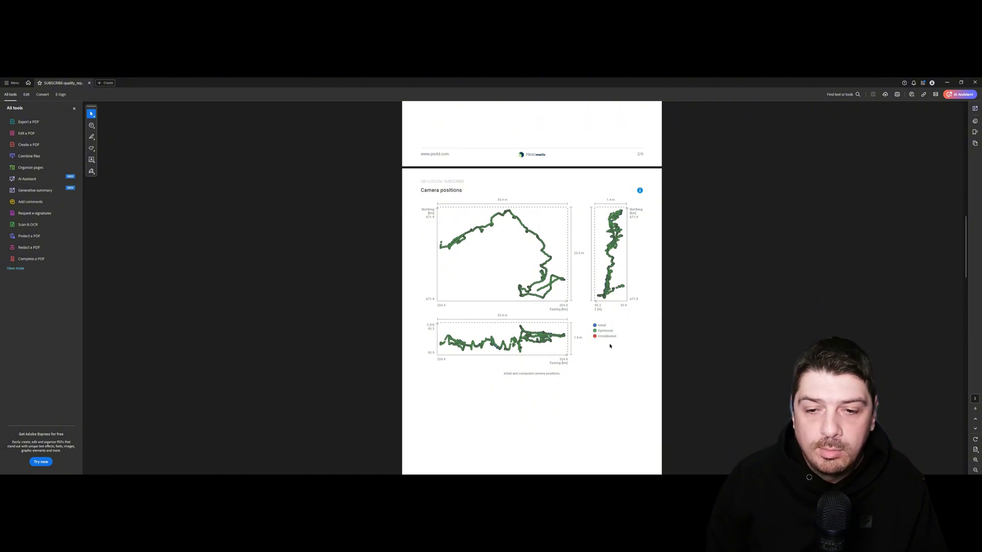
scroll(597, 333, down, 1)
scroll(595, 361, down, 3)
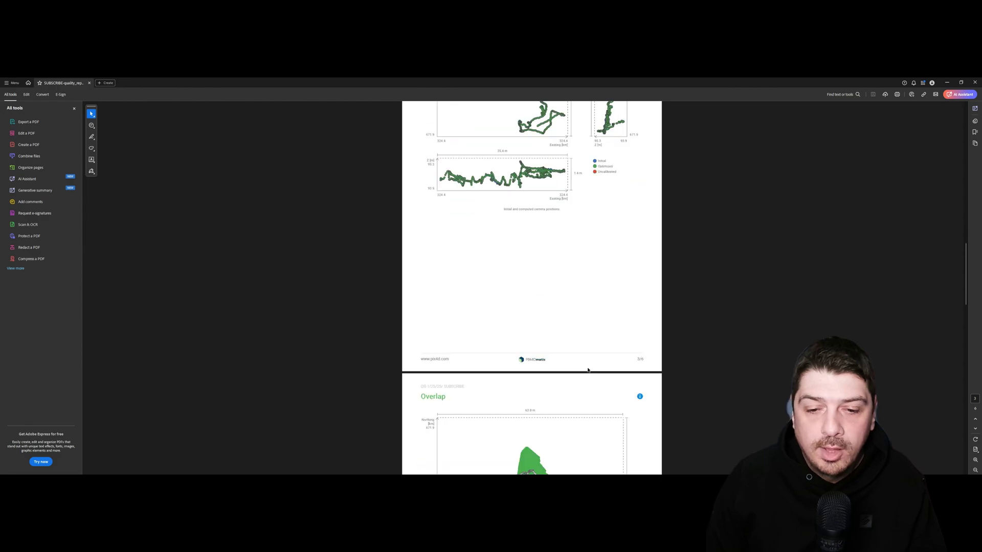